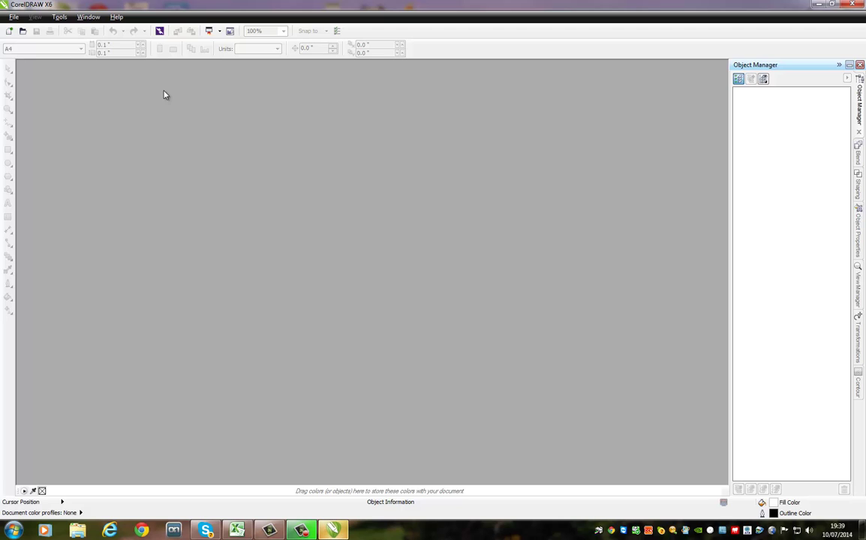
Create a new blank A4 portrait document, 210 × 297 mm, named Untitled-1.
left_click(15, 17)
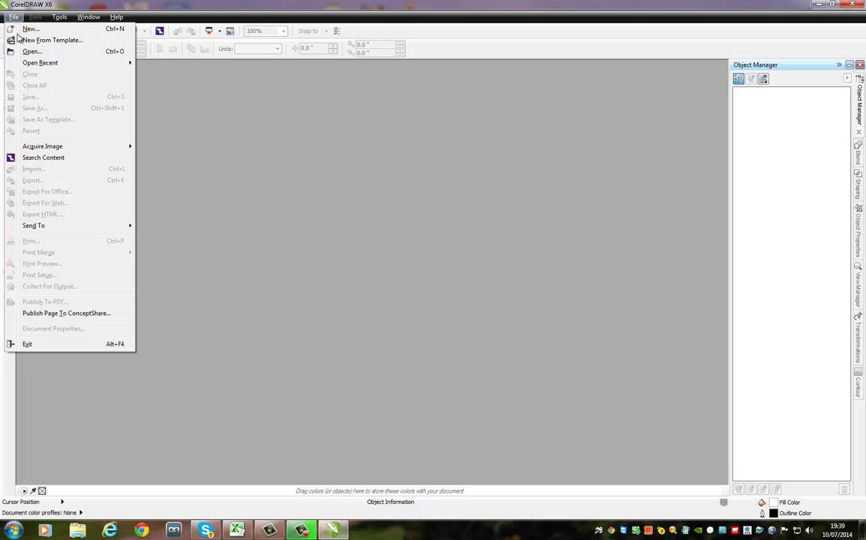
left_click(28, 28)
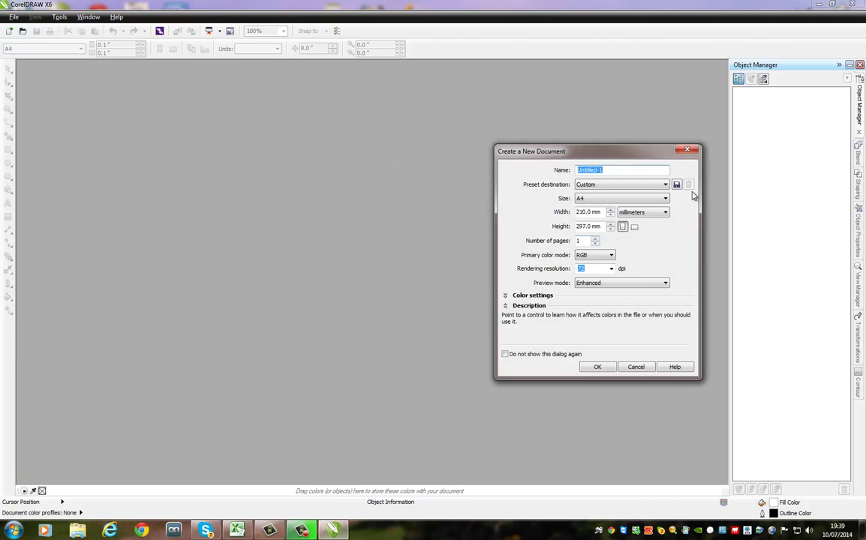
left_click(599, 367)
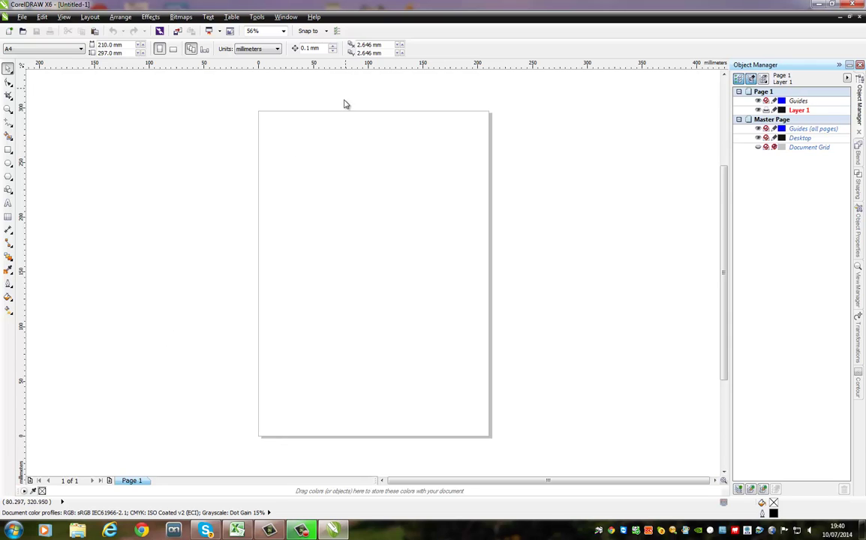
Place horizontal guidelines at 99.8 mm and 199.553 mm from the page bottom.
left_click_drag(335, 325, 339, 329)
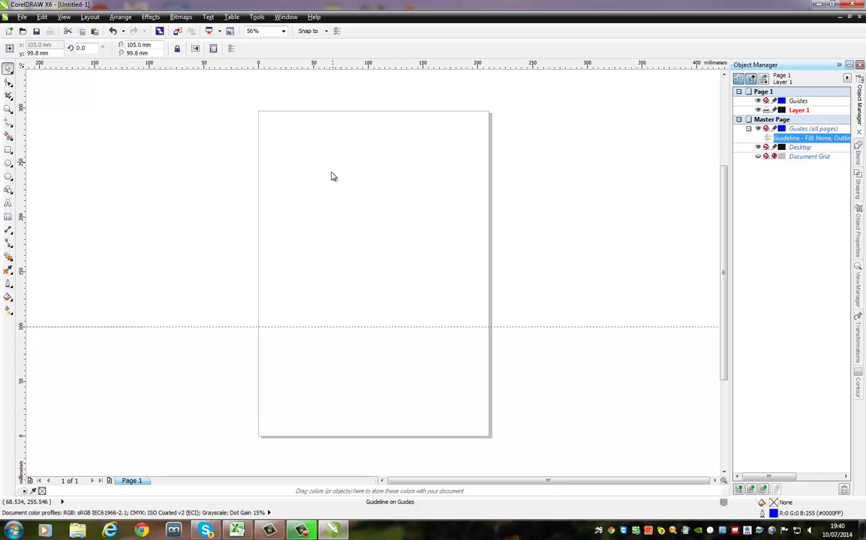
left_click_drag(333, 176, 330, 220)
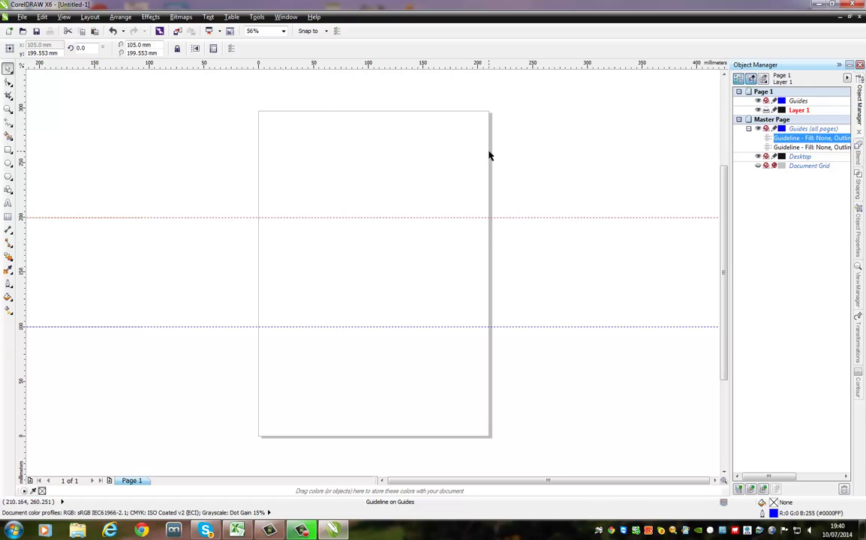
Import Beagle_219.jpg from Pictures > Project Pics into the top-left of the upper third.
left_click(21, 17)
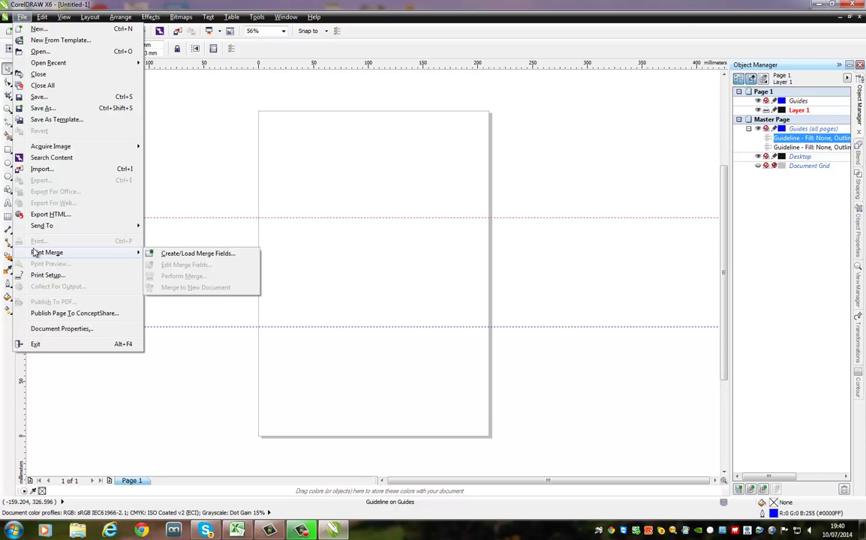
left_click(38, 169)
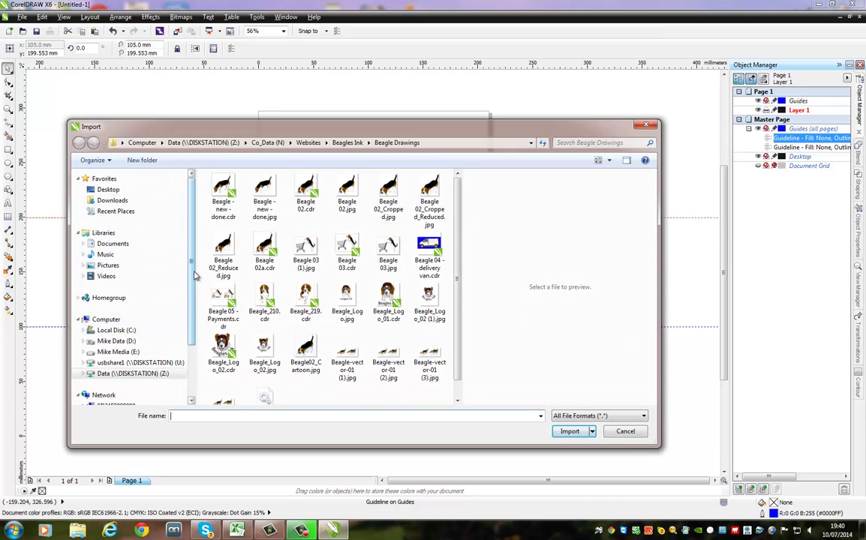
left_click(108, 266)
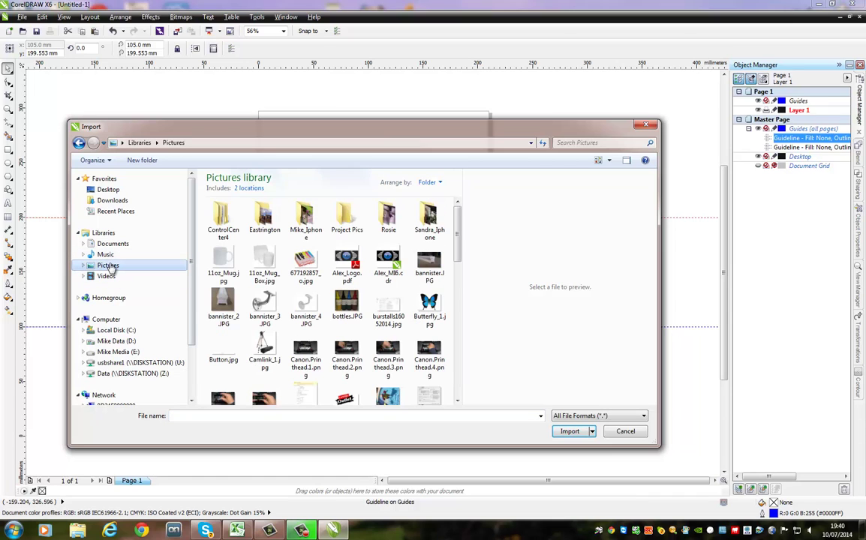
double_click(341, 215)
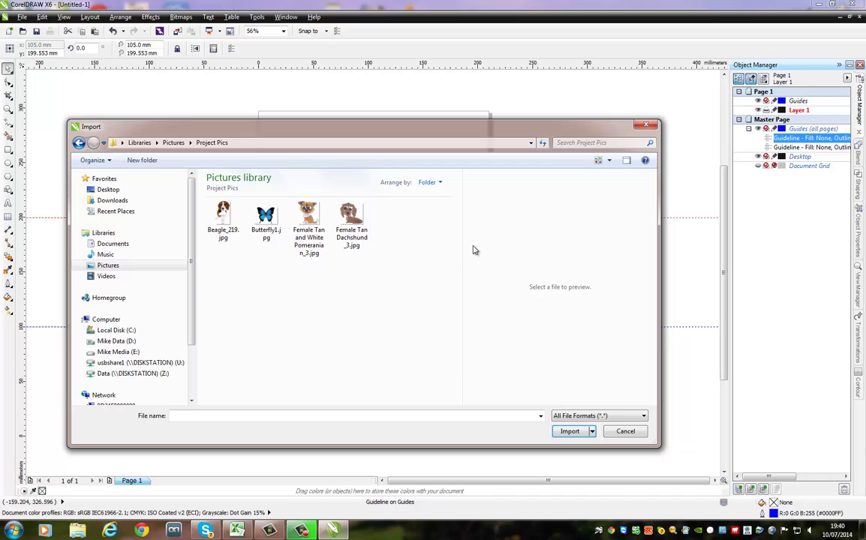
double_click(223, 216)
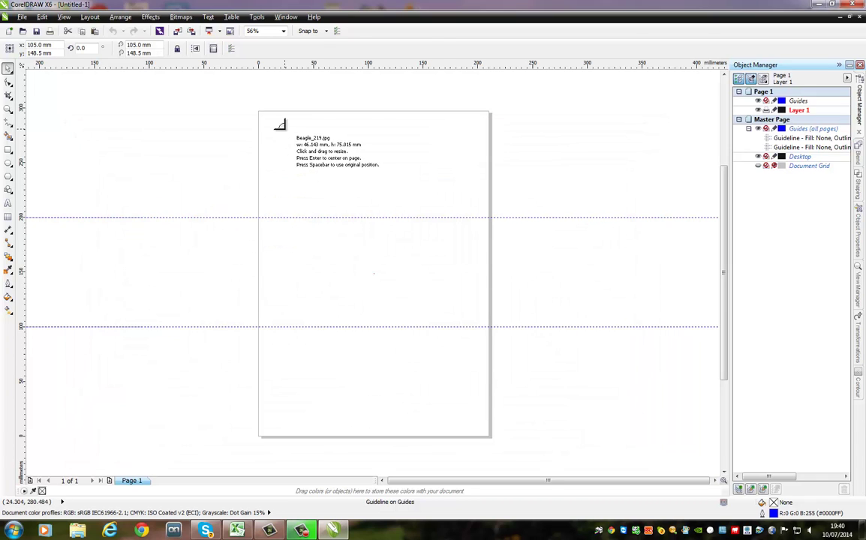
left_click(281, 125)
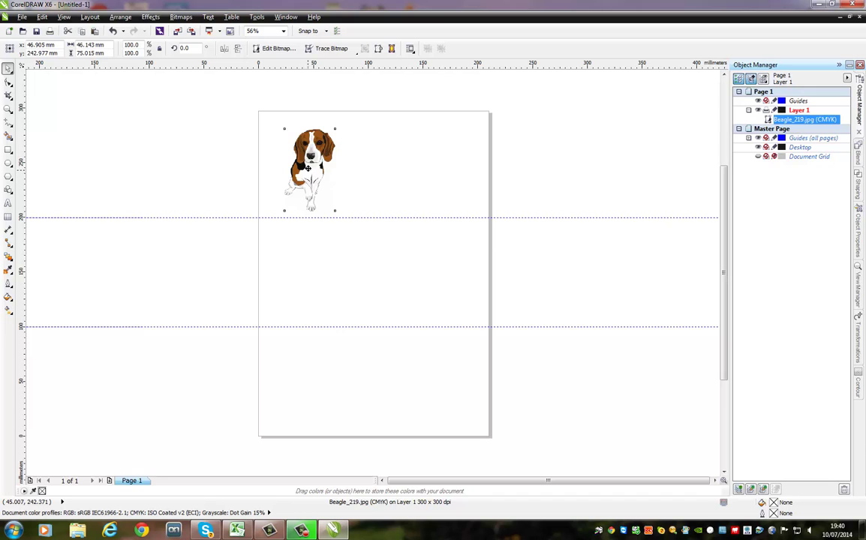
left_click_drag(307, 171, 298, 167)
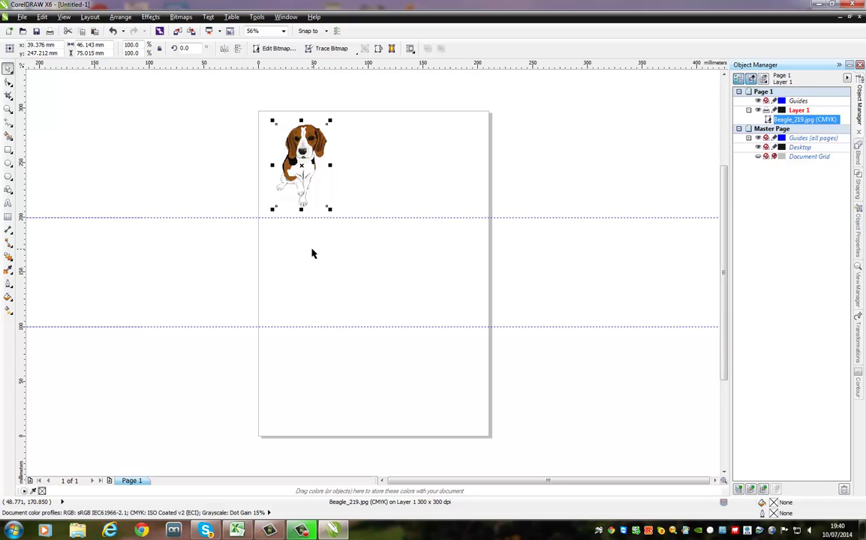
Type 'Im a Cutie So Please Buy Me!' beside the beagle, with 'Me!' on its own line.
left_click(9, 203)
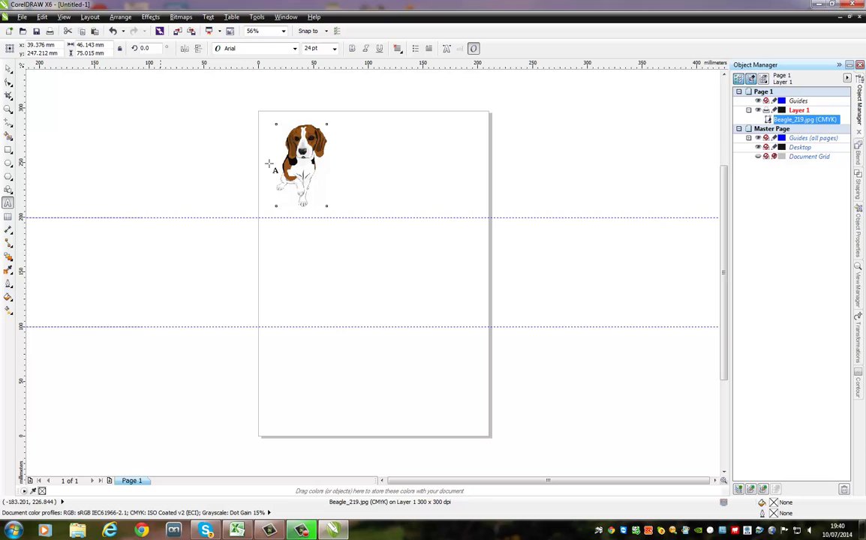
left_click(390, 132)
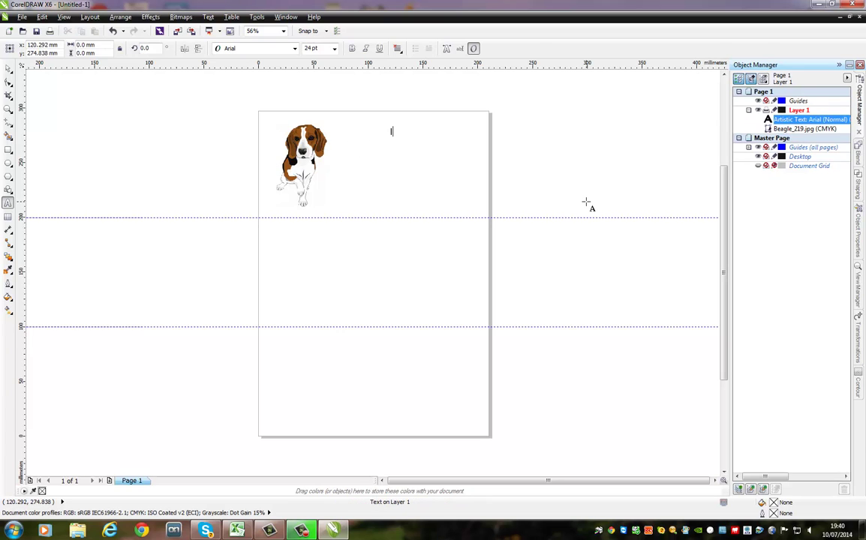
type("Im a Cutie")
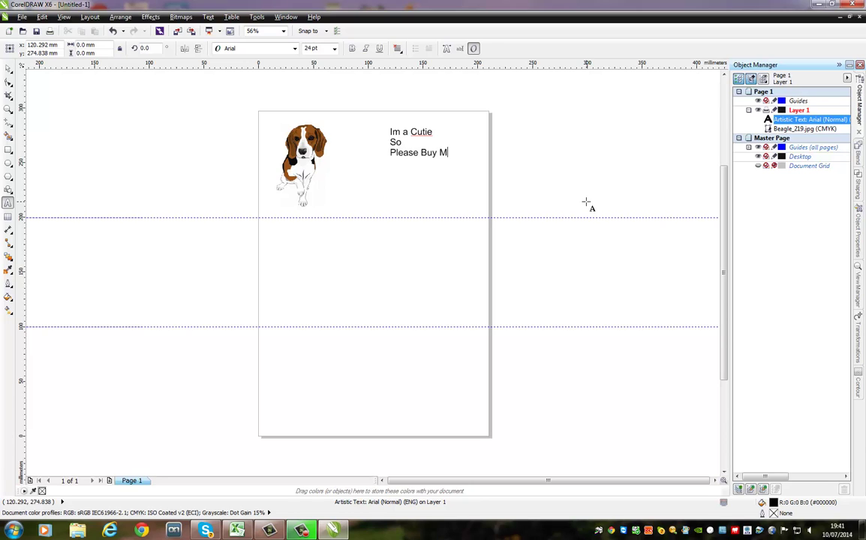
left_click(379, 168)
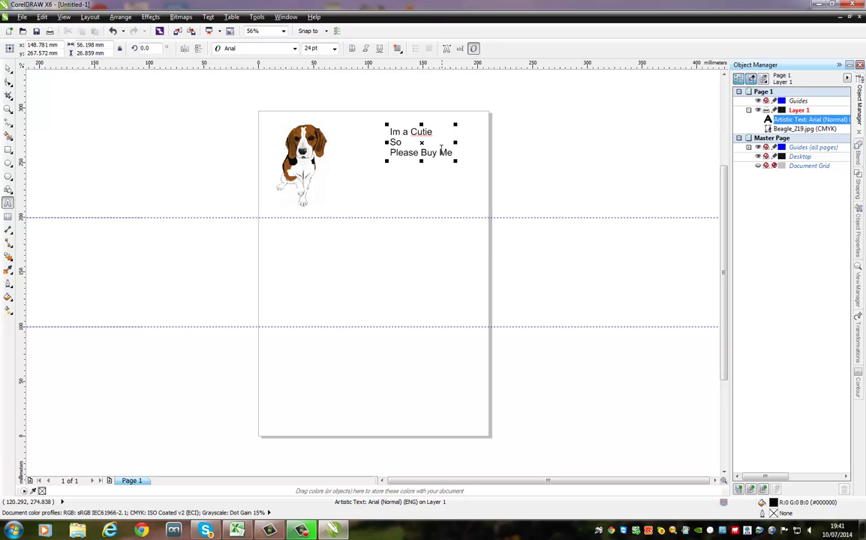
left_click(440, 153)
key("Return")
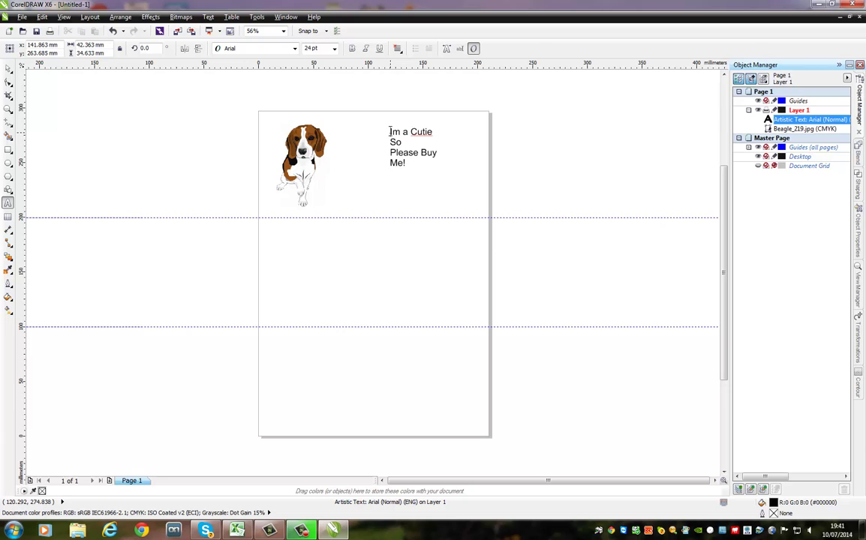
Enlarge all lines of the slogan to 36 pt.
left_click_drag(389, 132, 394, 168)
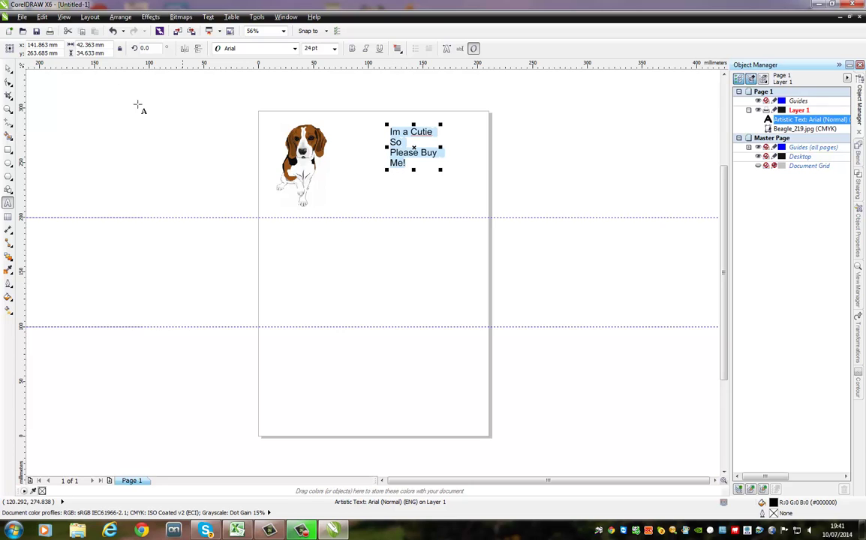
left_click(334, 48)
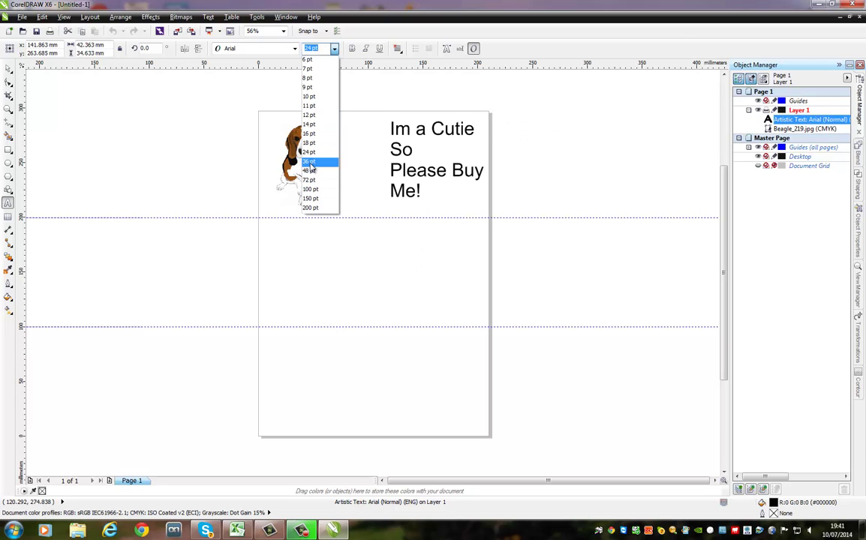
left_click(310, 164)
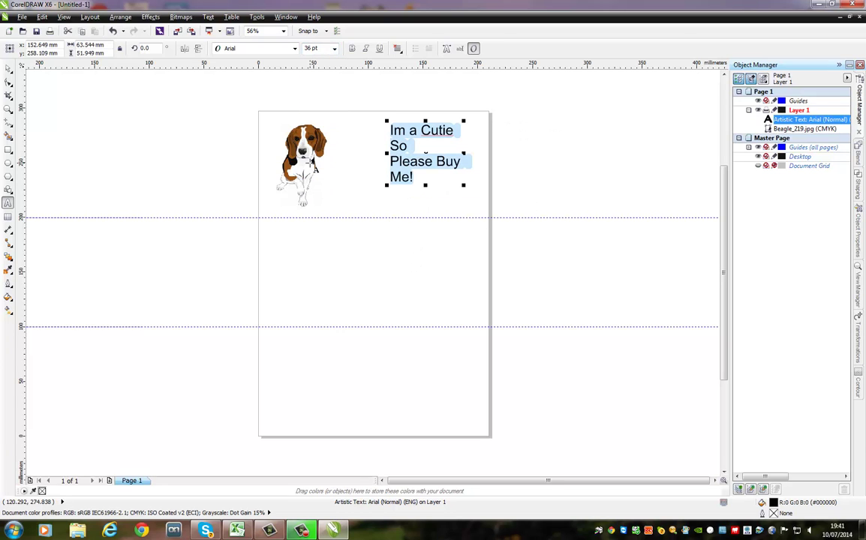
left_click(389, 147)
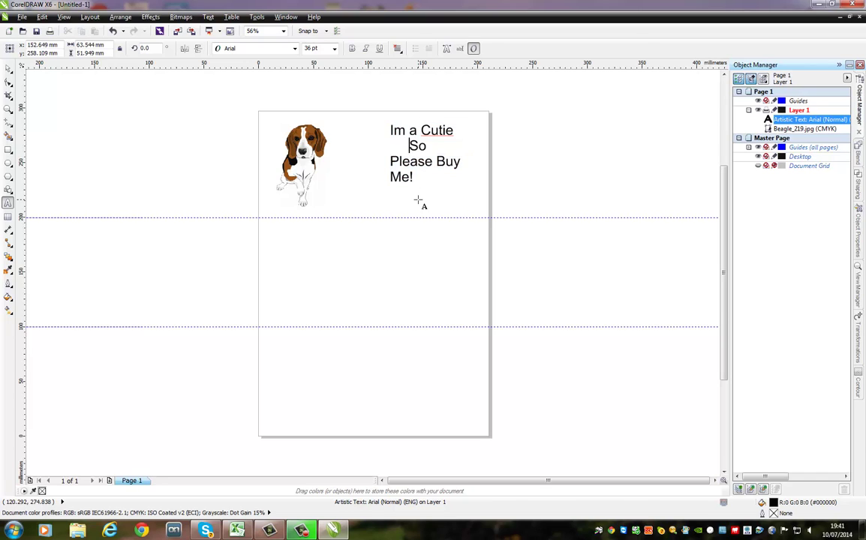
left_click(387, 180)
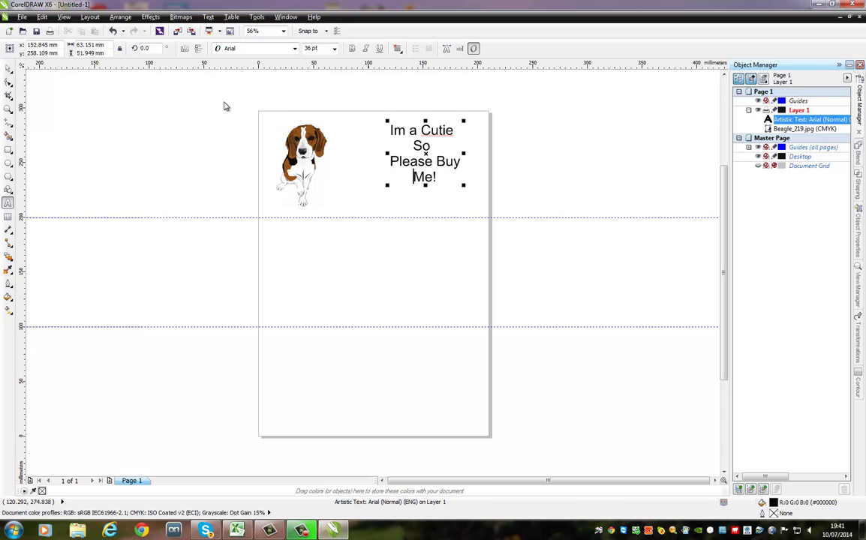
Lower the slogan slightly and nudge the beagle right so they sit level.
left_click(7, 67)
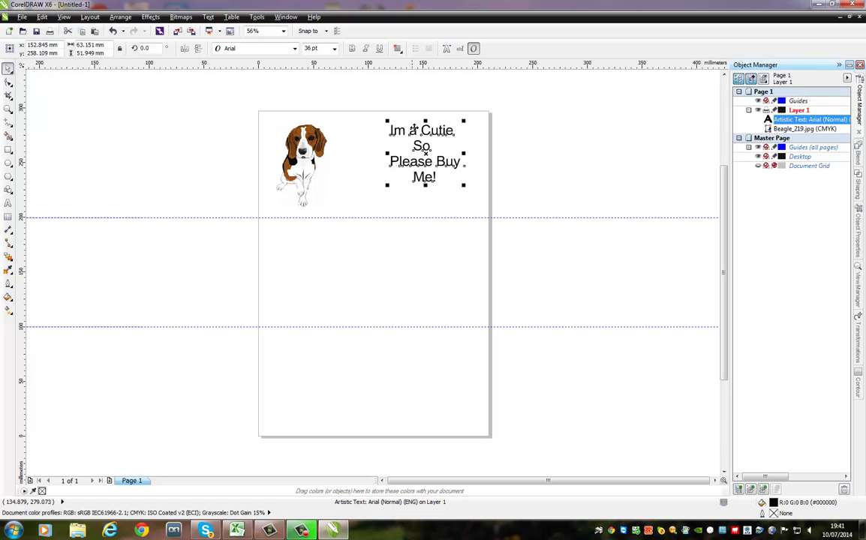
key("Escape")
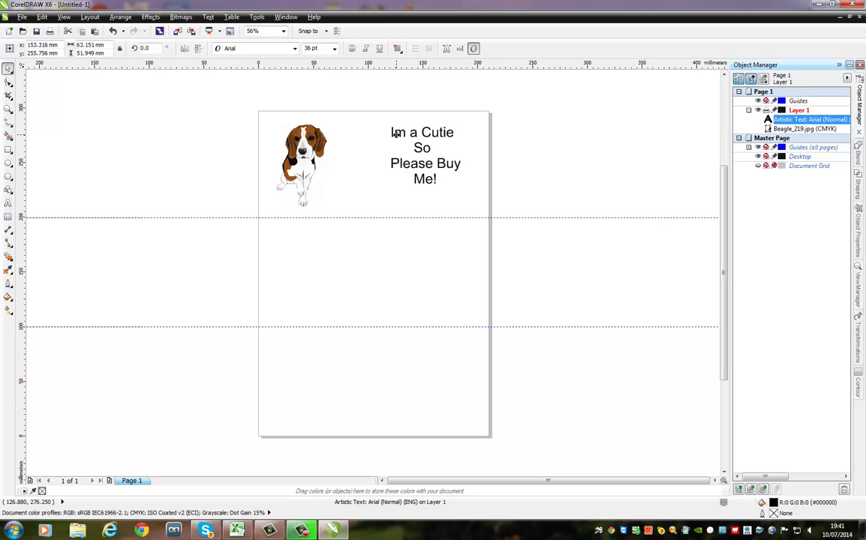
left_click_drag(395, 133, 395, 138)
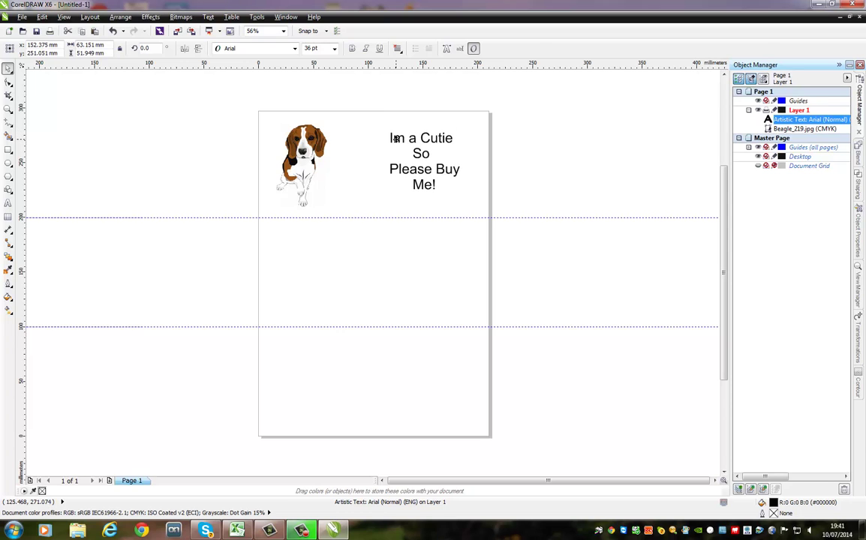
left_click(301, 150)
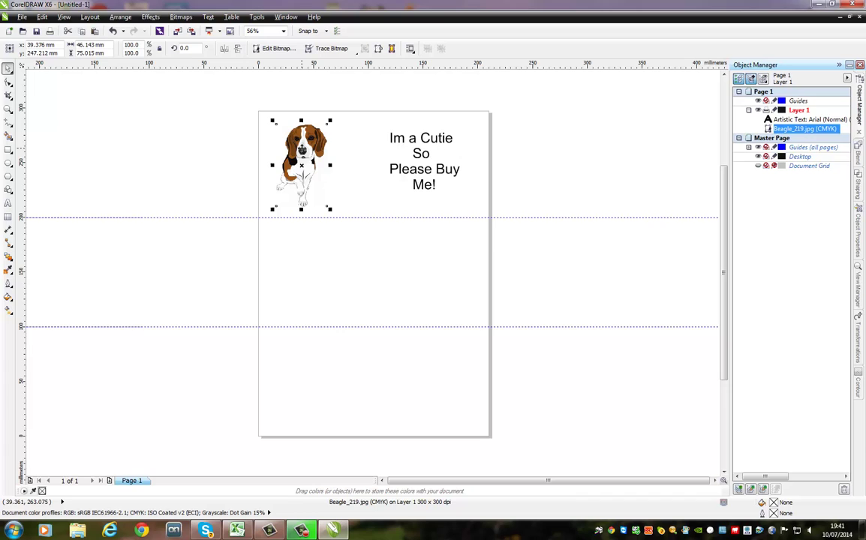
left_click_drag(302, 150, 303, 150)
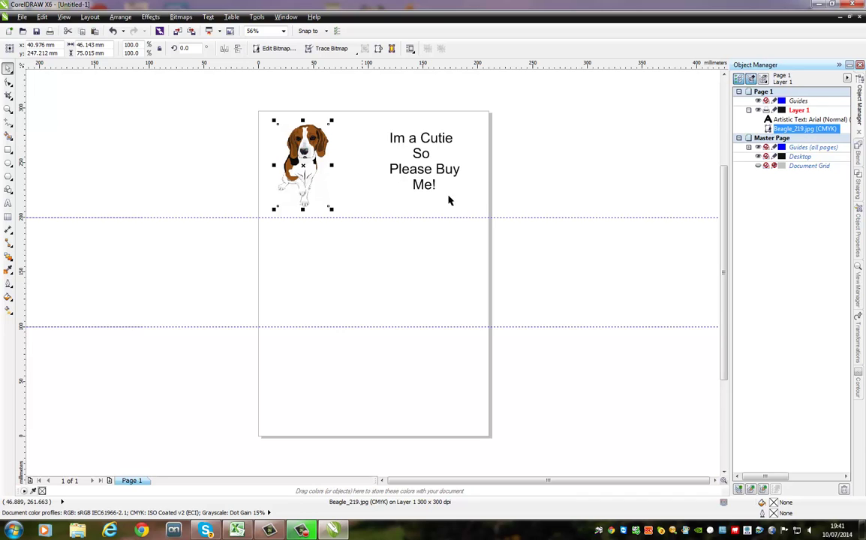
left_click(570, 180)
left_click(424, 157)
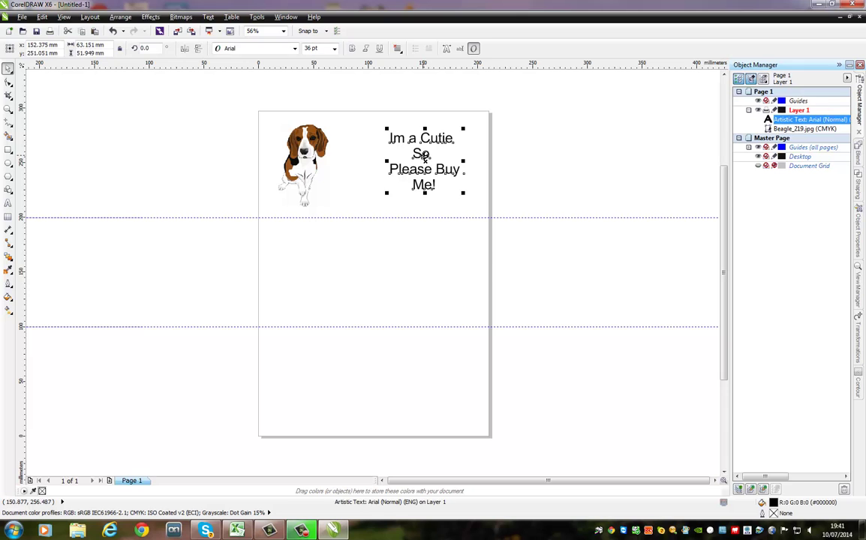
Try Bernard MT Condensed on the slogan, then switch it to Clarendon Blk BT.
left_click(255, 48)
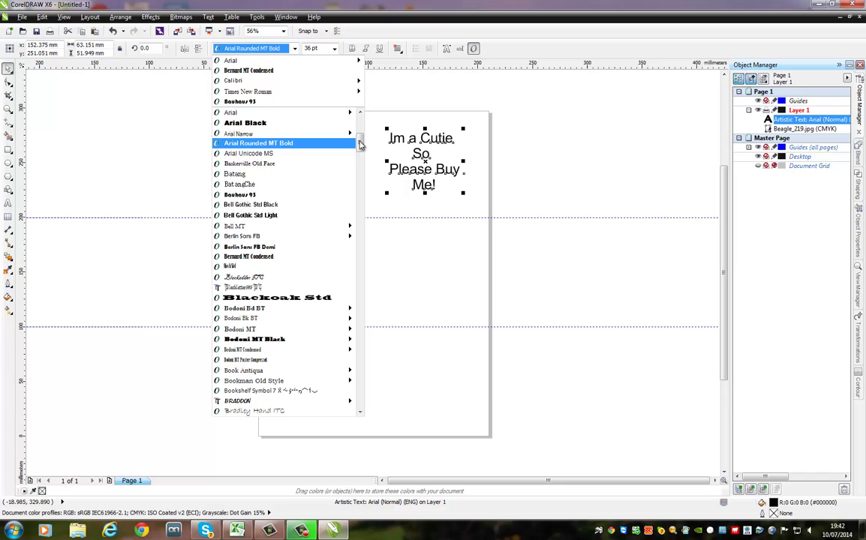
left_click_drag(360, 144, 360, 154)
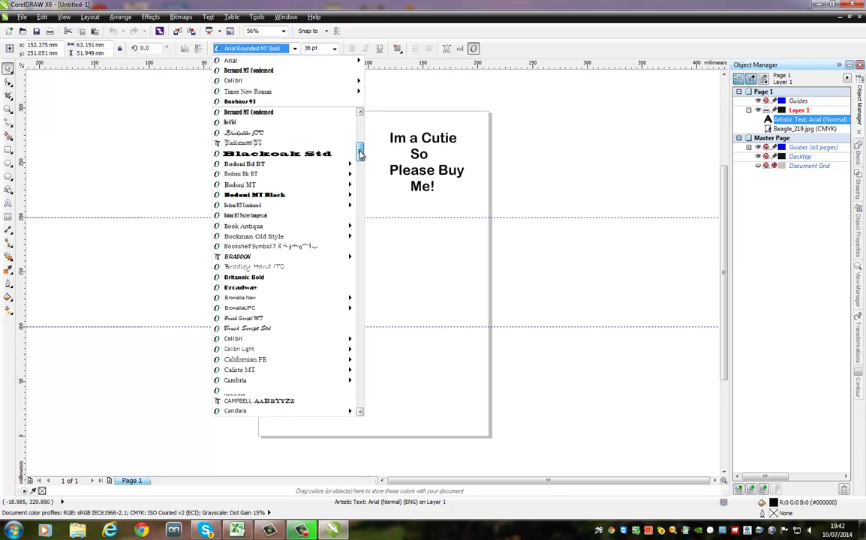
left_click(269, 111)
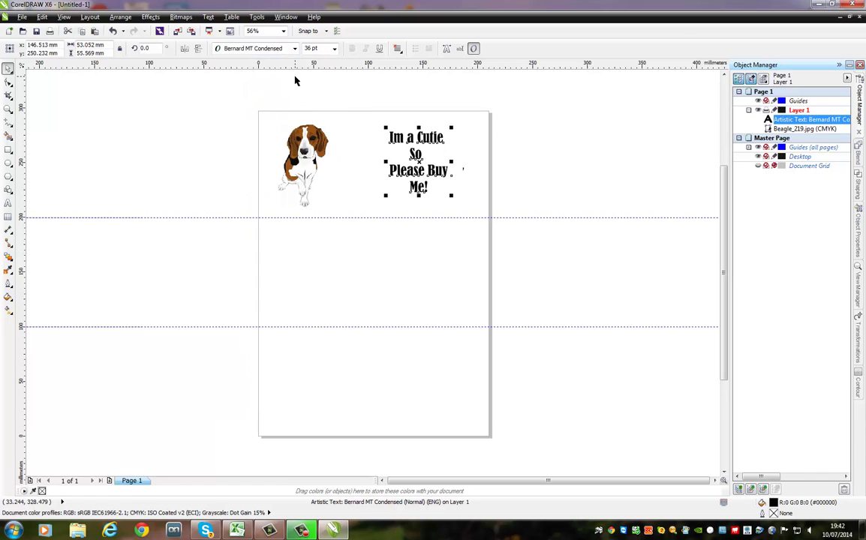
left_click(295, 49)
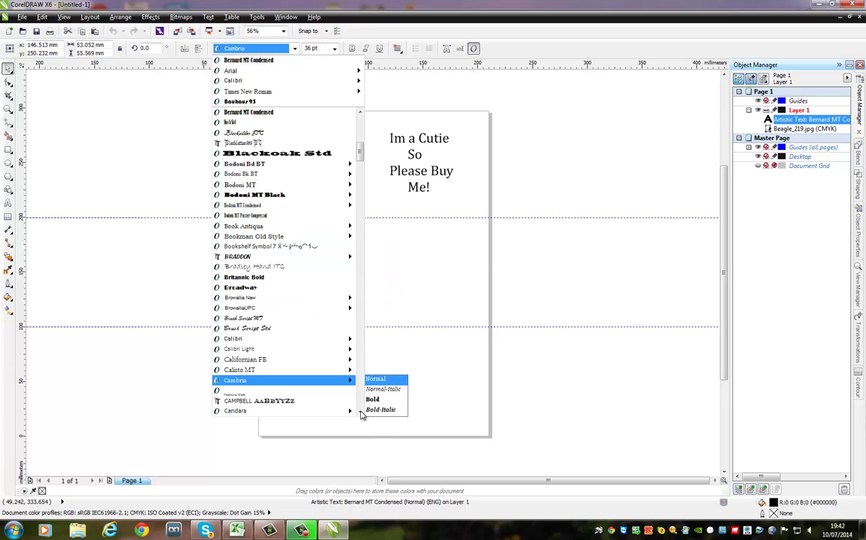
left_click(360, 412)
left_click_drag(360, 412, 361, 413)
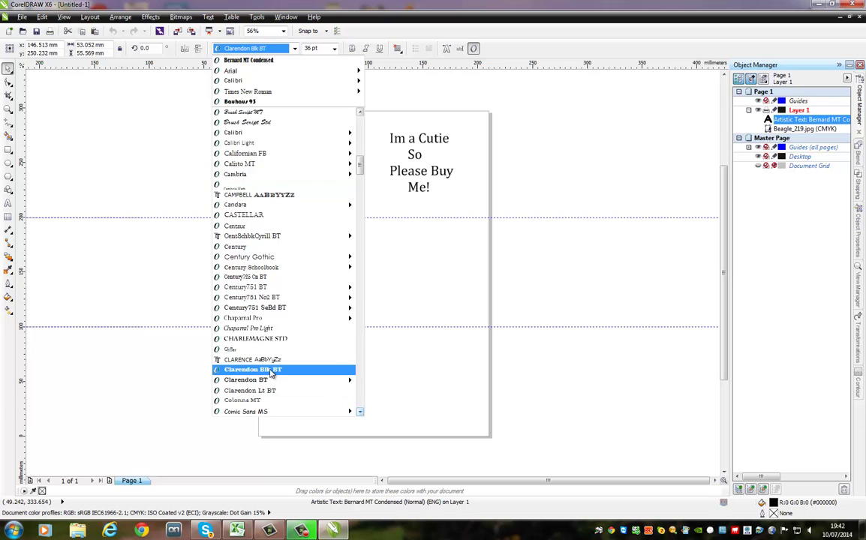
left_click(289, 365)
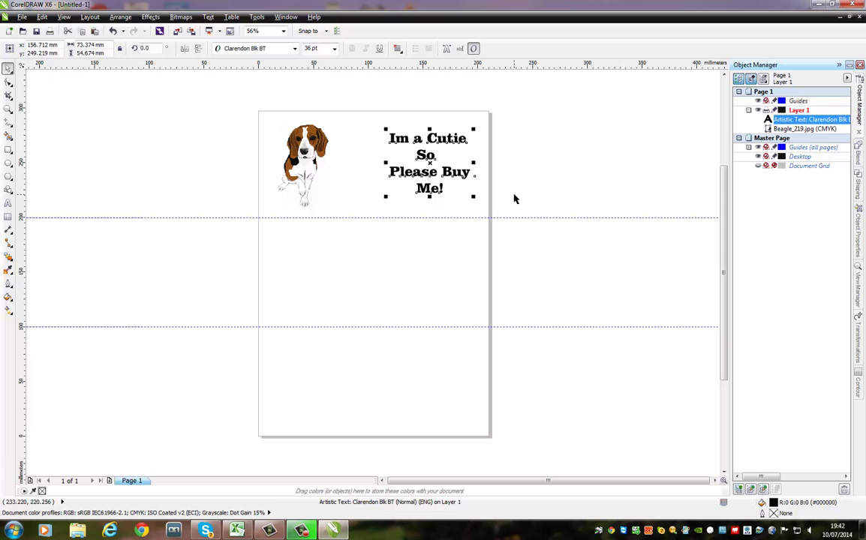
Give the slogan a uniform brown fill, R153 G102 B51 (#996633).
left_click(8, 298)
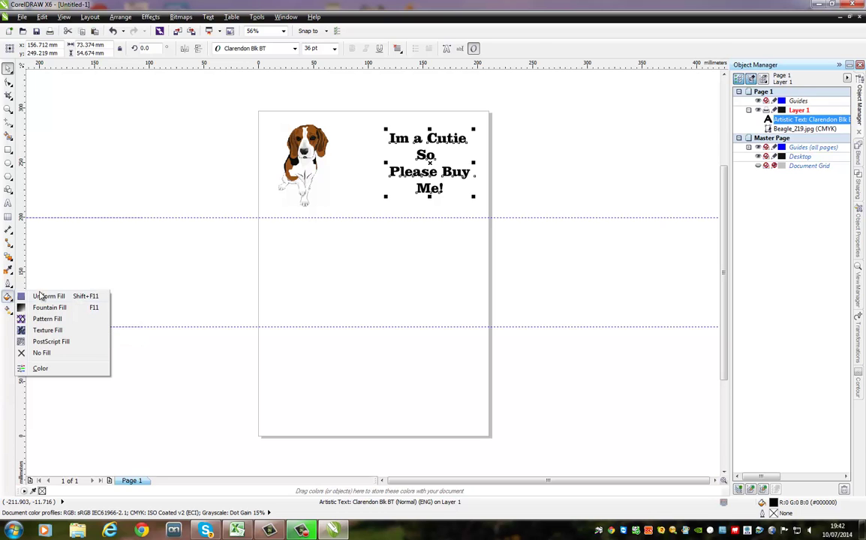
left_click(44, 297)
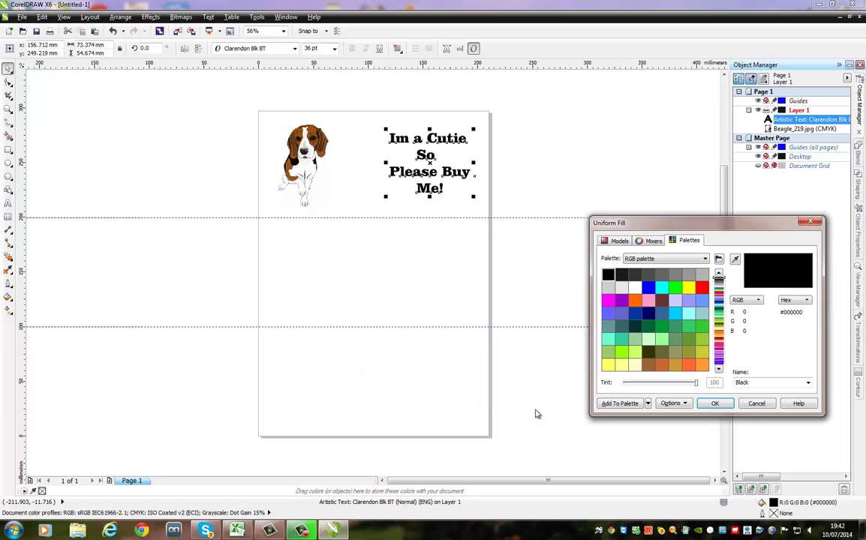
left_click(647, 365)
left_click(734, 259)
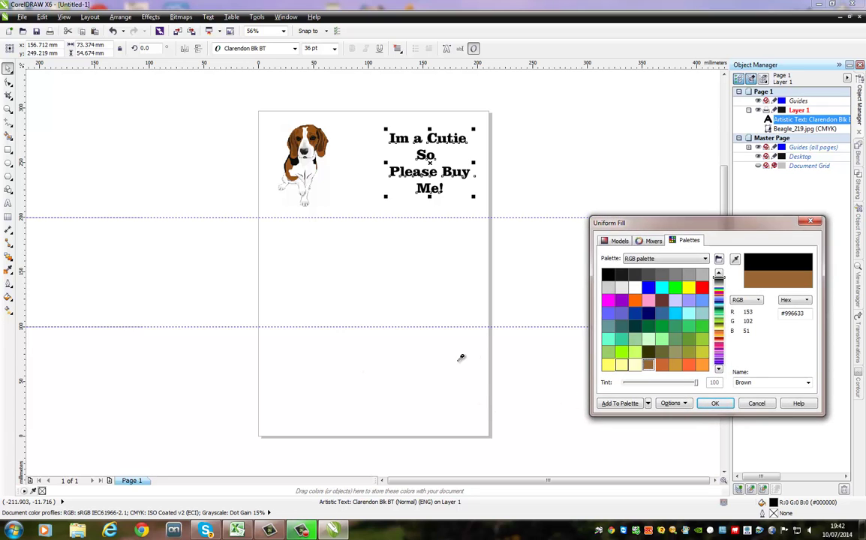
left_click(714, 403)
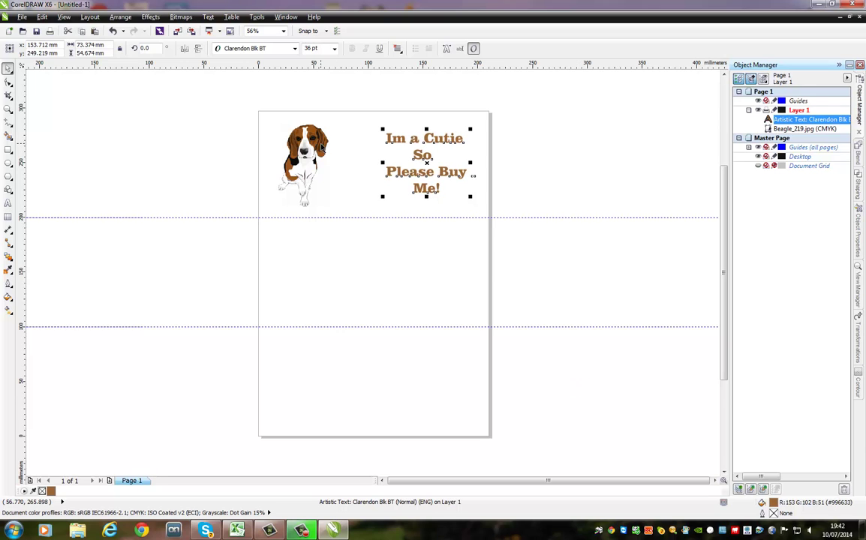
left_click(321, 148)
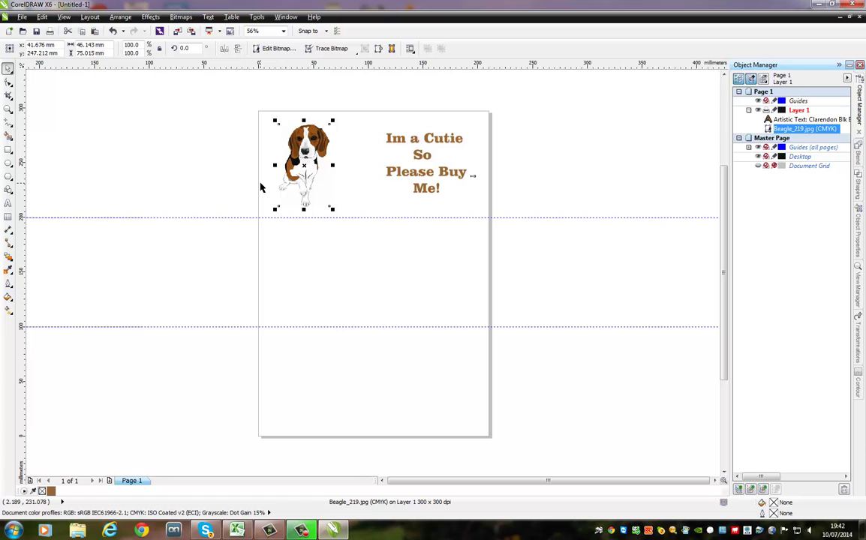
Import Female Tan and White Pomeranian_3.jpg onto the page.
left_click(22, 18)
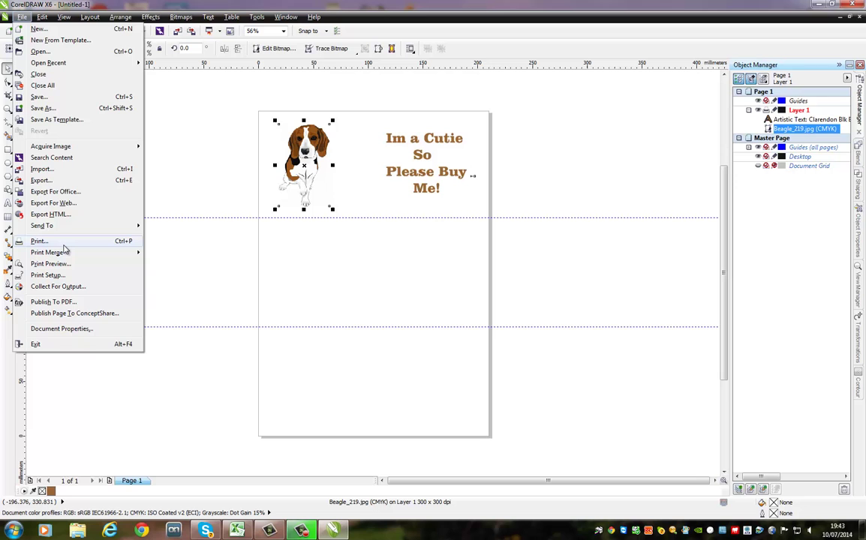
left_click(35, 170)
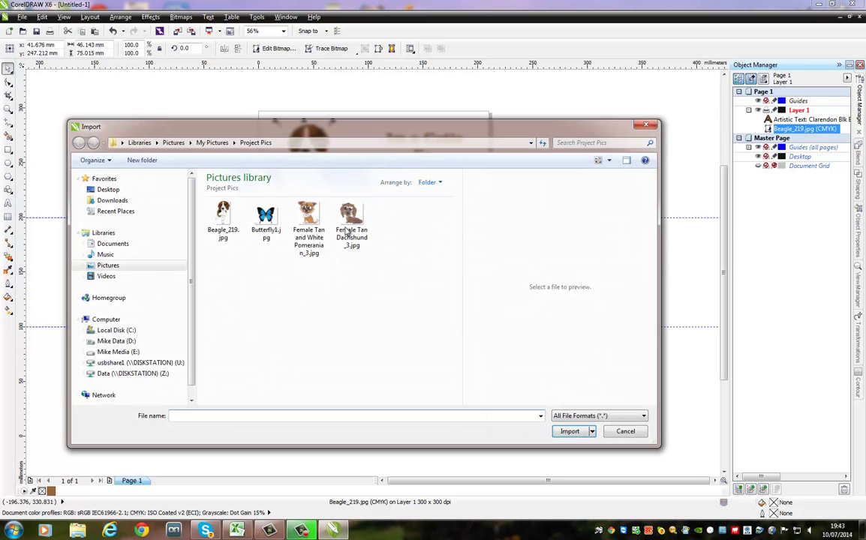
double_click(307, 216)
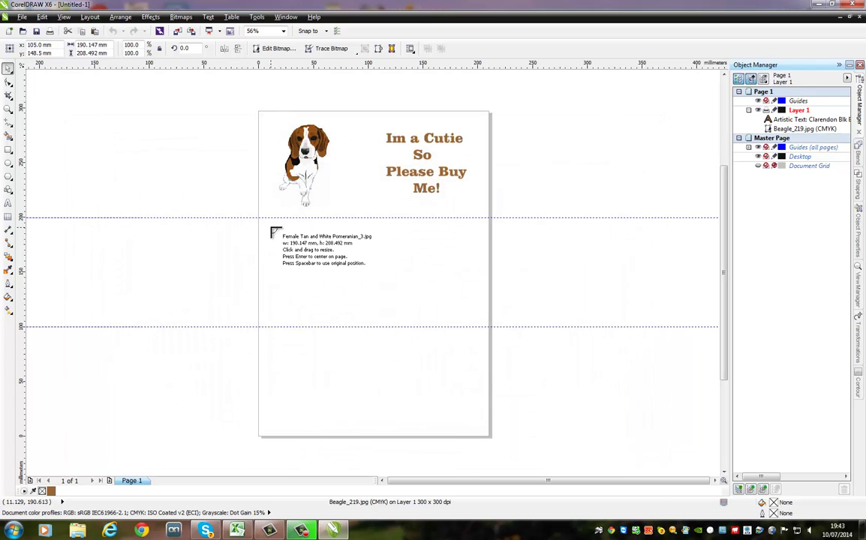
left_click(267, 224)
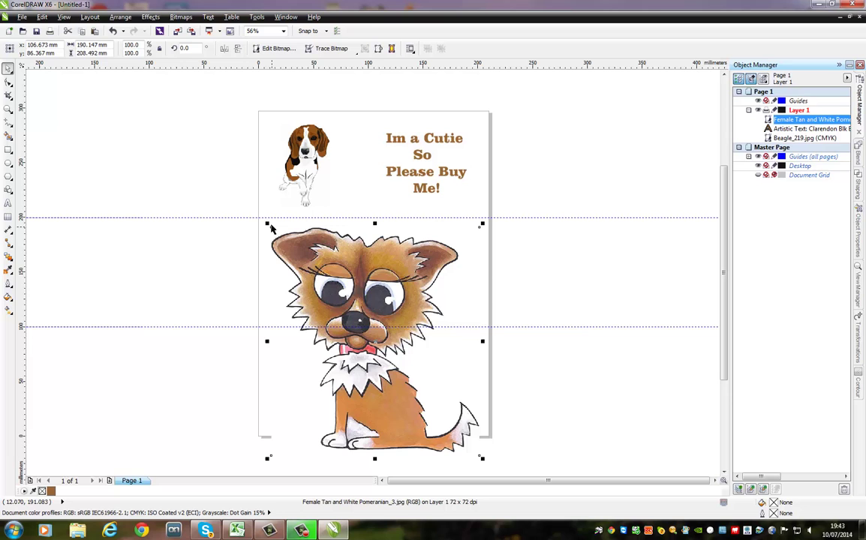
Scale the Pomeranian to 39.4% and position it at the left of the middle third.
left_click_drag(267, 223, 375, 341)
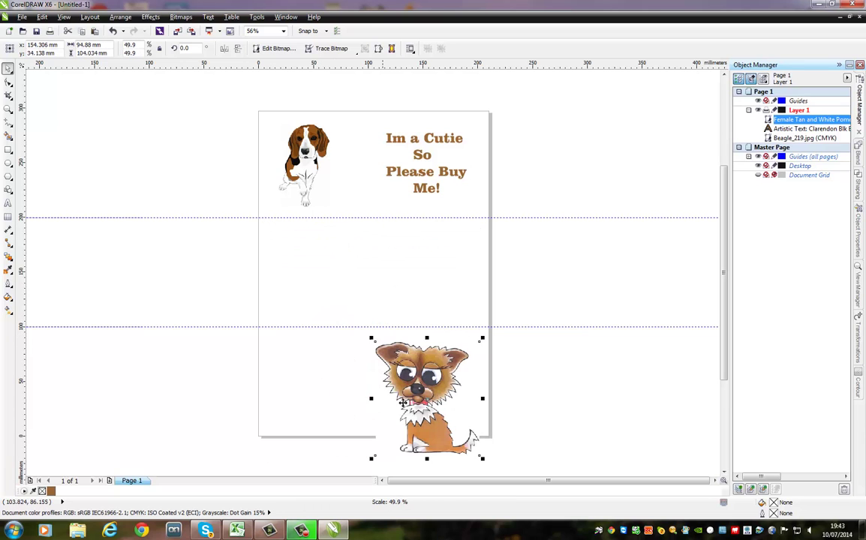
left_click_drag(440, 406, 312, 274)
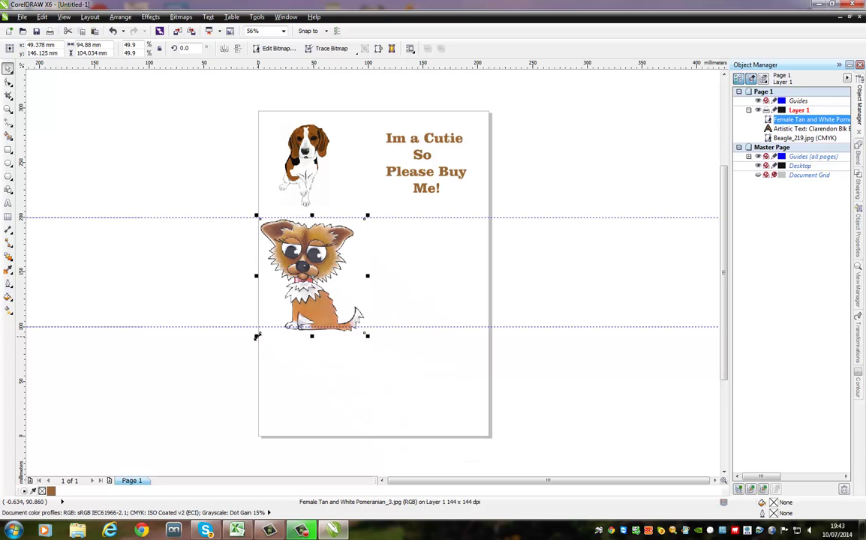
left_click_drag(257, 335, 282, 308)
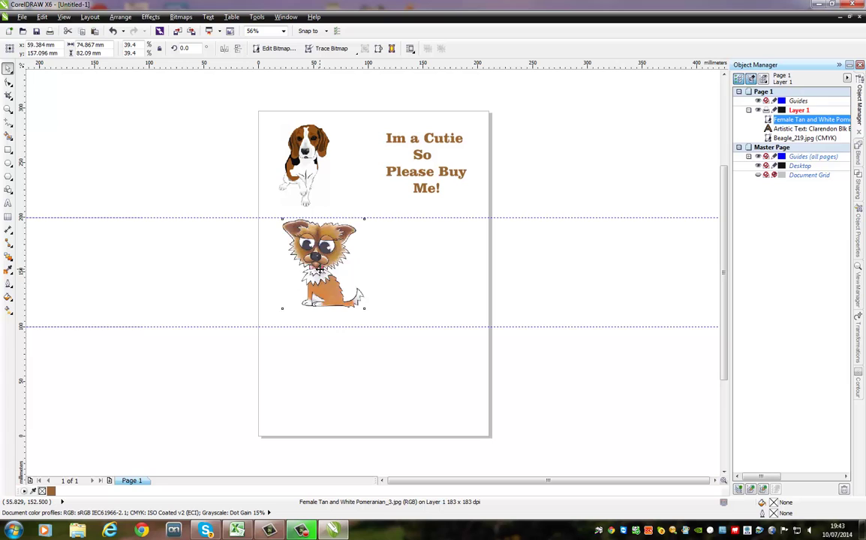
left_click_drag(319, 268, 304, 277)
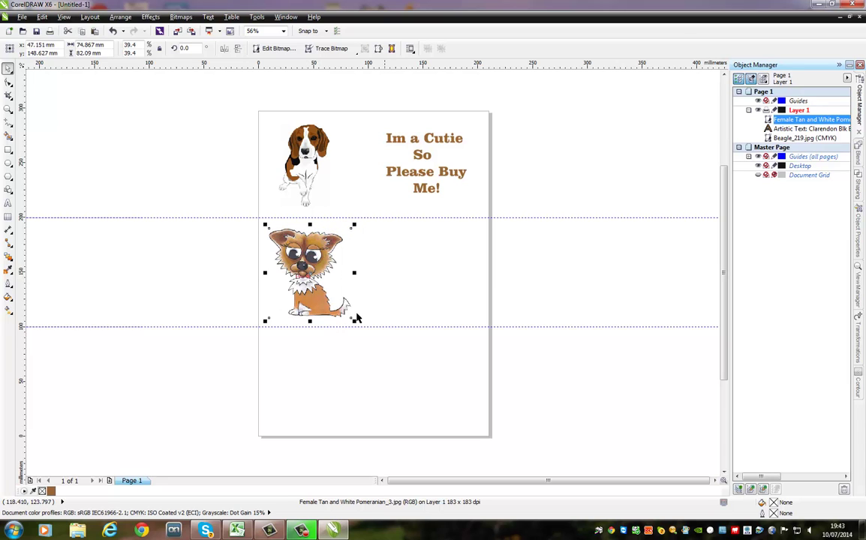
left_click(419, 156)
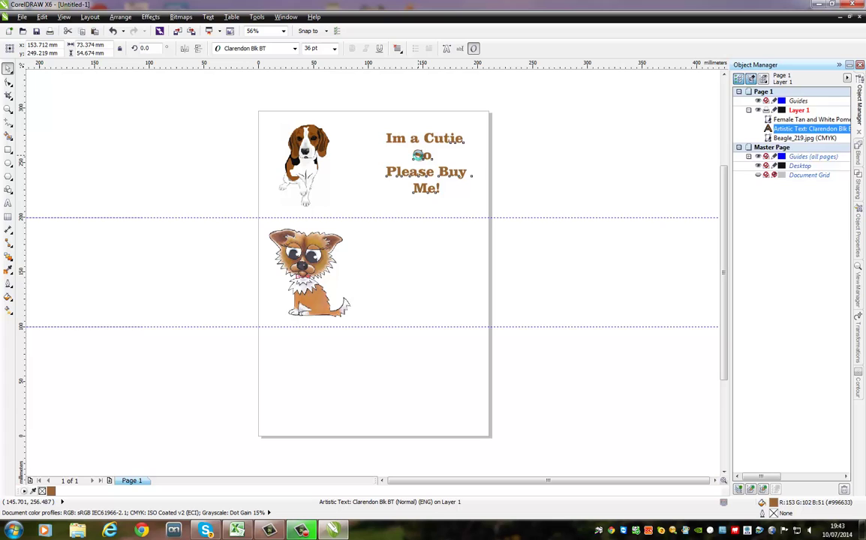
Duplicate the slogan and move the copy beside the Pomeranian in the middle third.
key("ctrl+c")
key("ctrl+v")
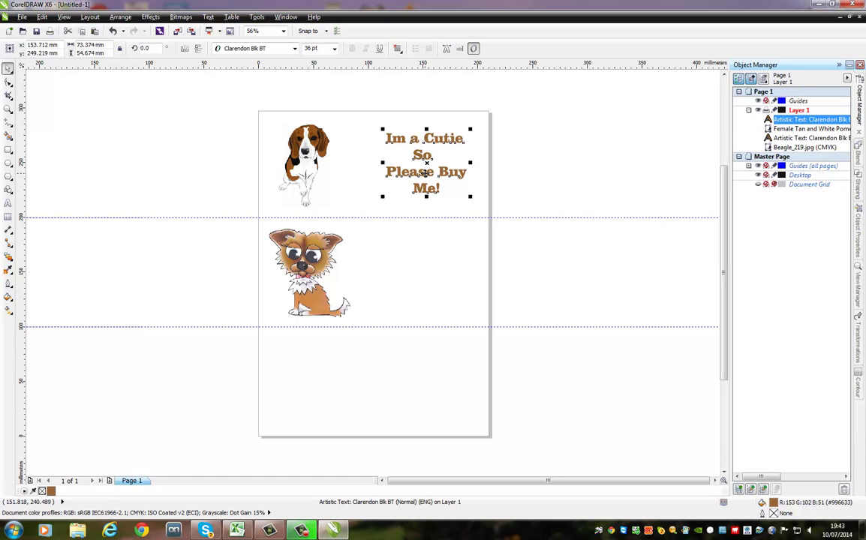
left_click(426, 199)
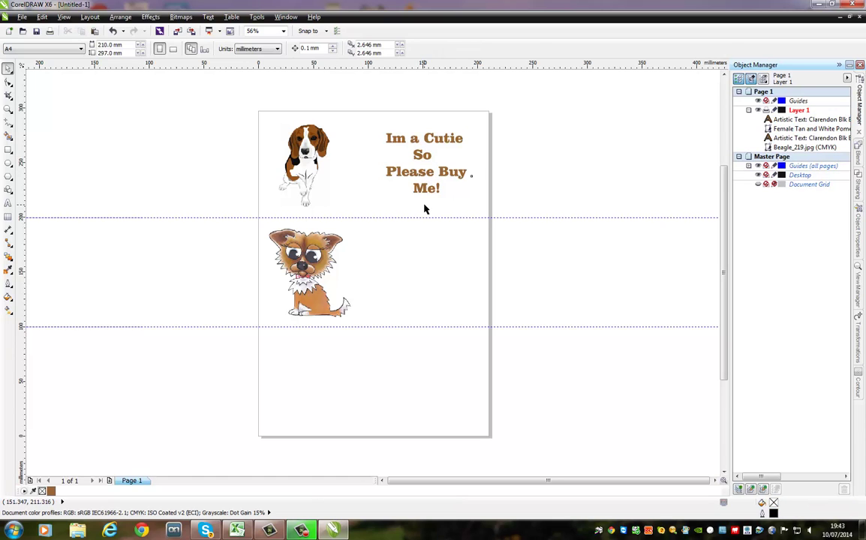
left_click(423, 196)
left_click(424, 198)
left_click(424, 192)
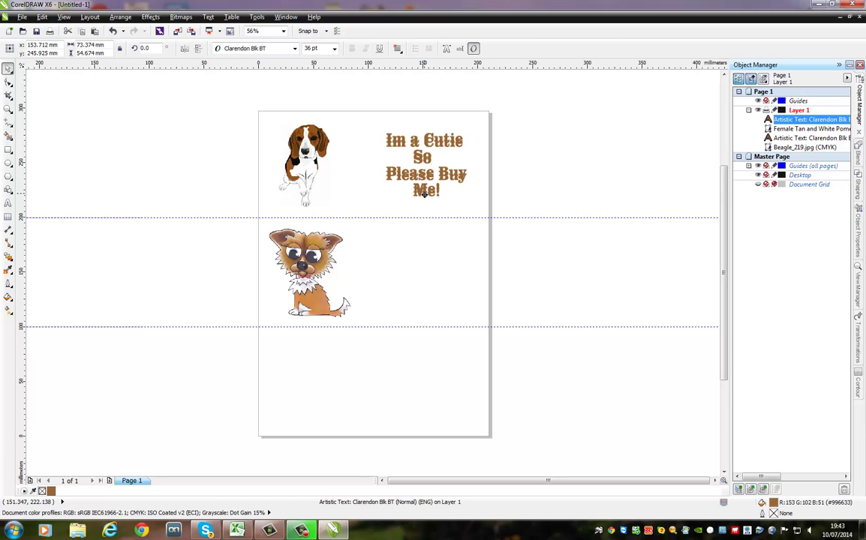
left_click_drag(425, 190, 416, 297)
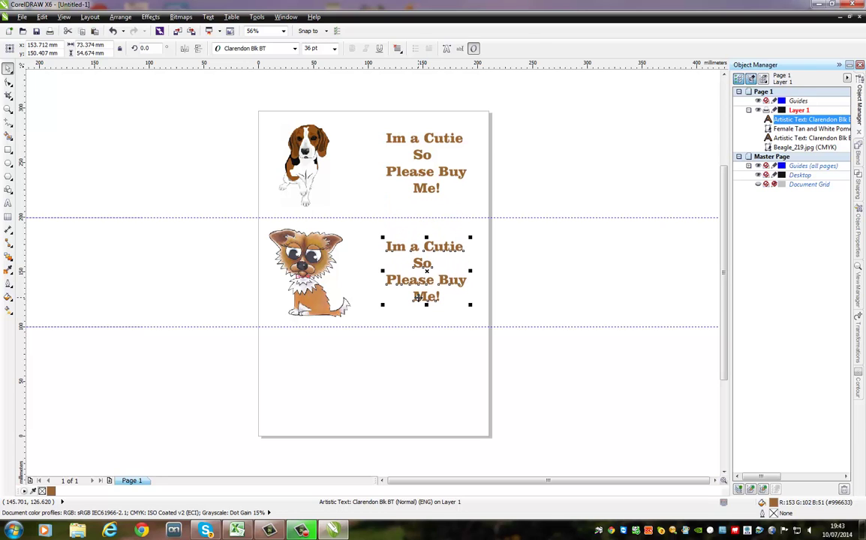
Fill the copied slogan dark brown, R102 G51 B51 (#663333).
left_click(9, 300)
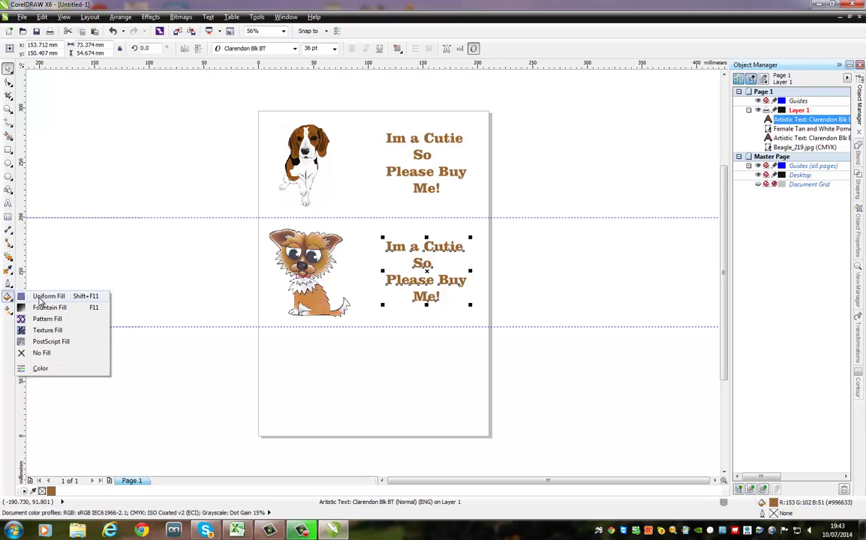
left_click(39, 298)
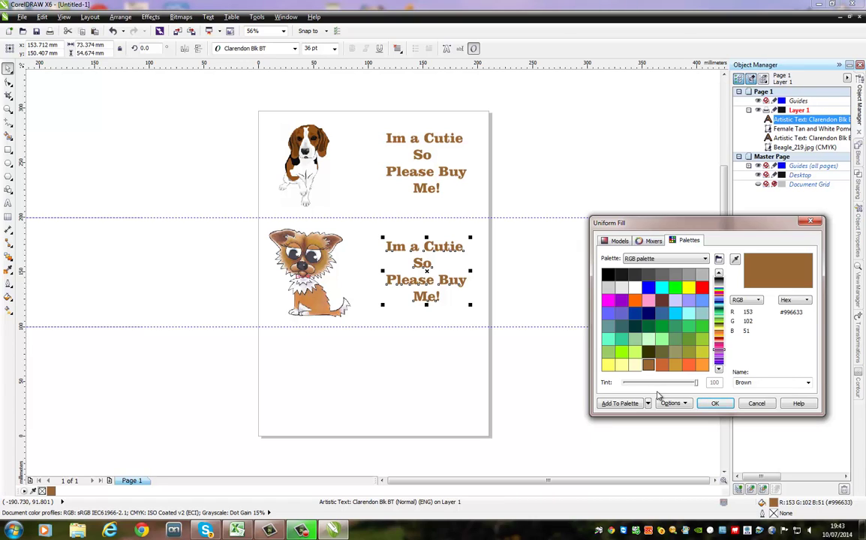
left_click(662, 300)
left_click(714, 403)
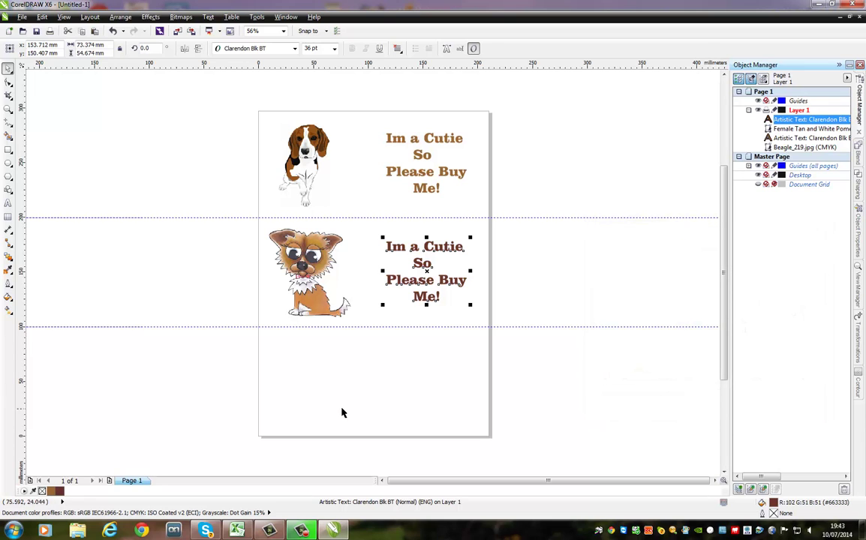
Import Female Tan Dachshund_3.jpg, scale it to 38.8%, and place it at the bottom third's left.
left_click(22, 17)
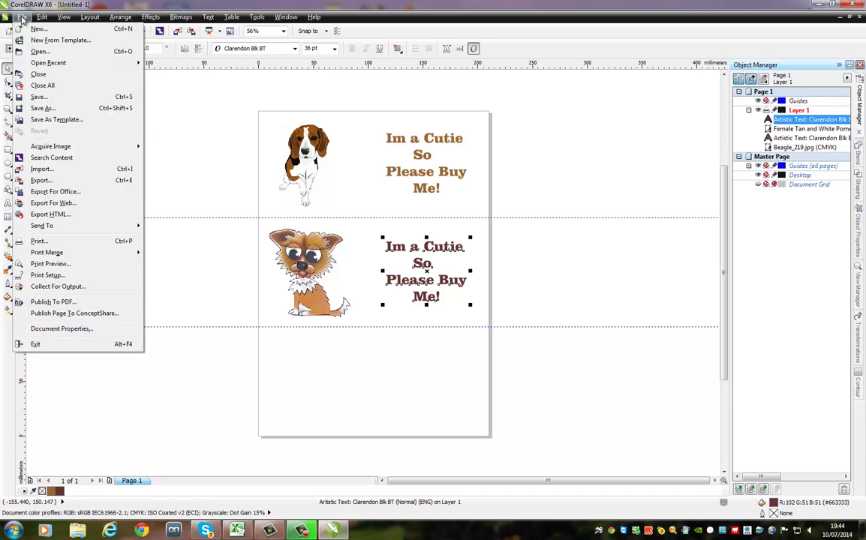
left_click(40, 170)
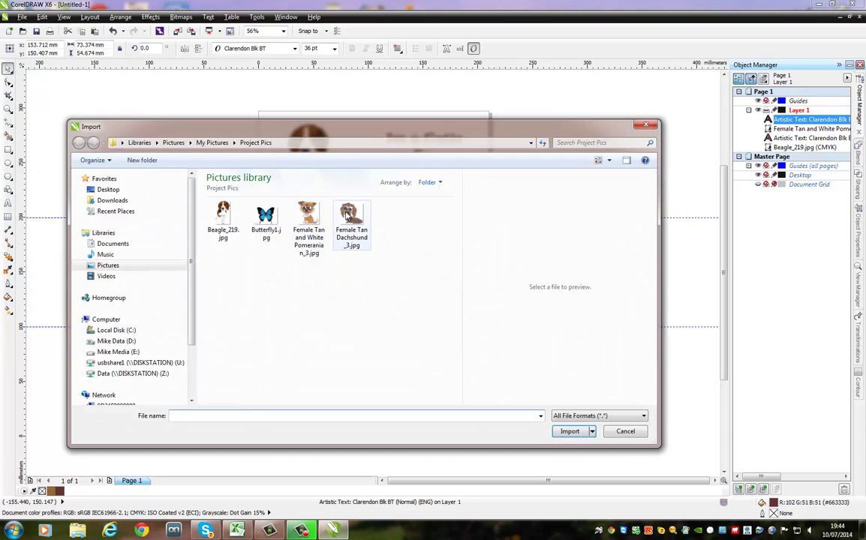
double_click(350, 216)
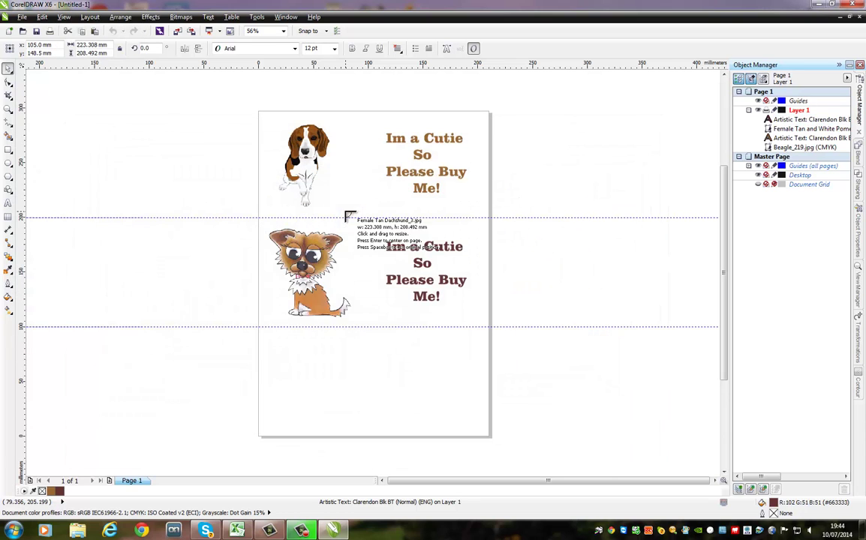
left_click(279, 341)
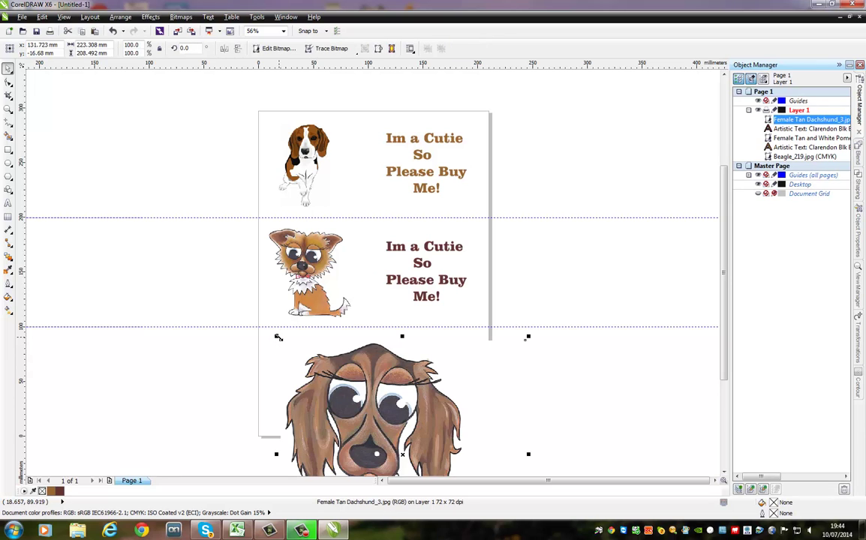
left_click_drag(278, 337, 309, 376)
left_click_drag(342, 412, 305, 374)
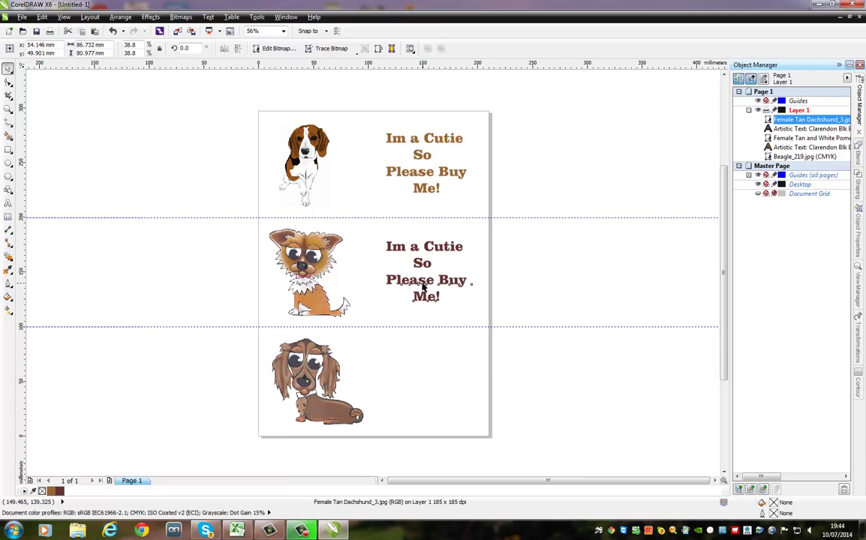
Duplicate the middle-third slogan text and move the copy down into the bottom third.
left_click(466, 283)
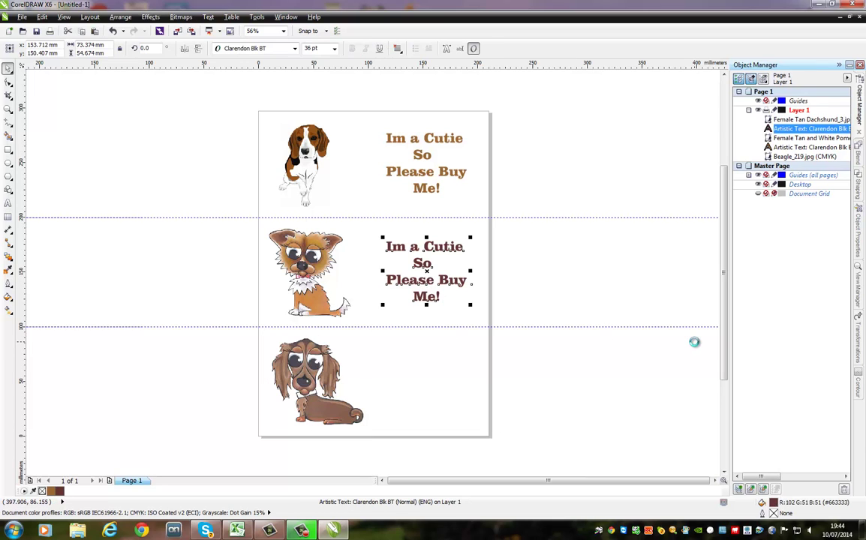
key("ctrl+v")
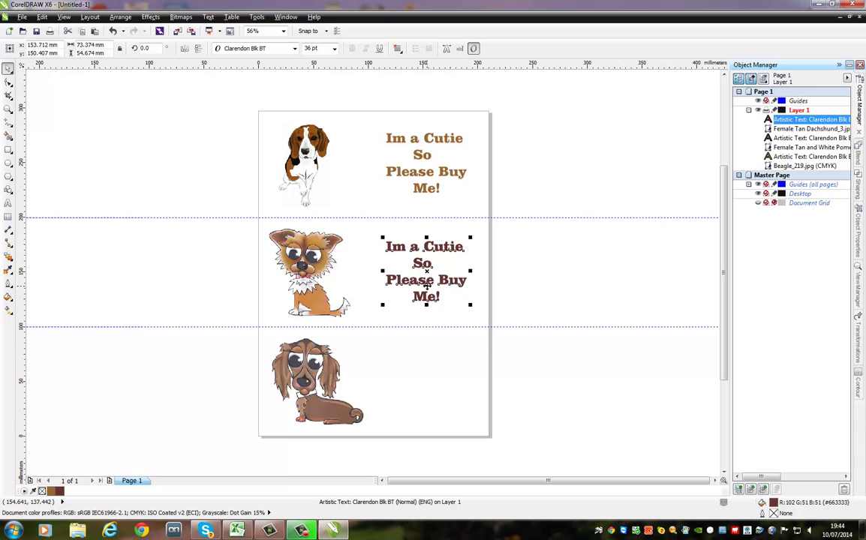
left_click_drag(425, 278, 428, 393)
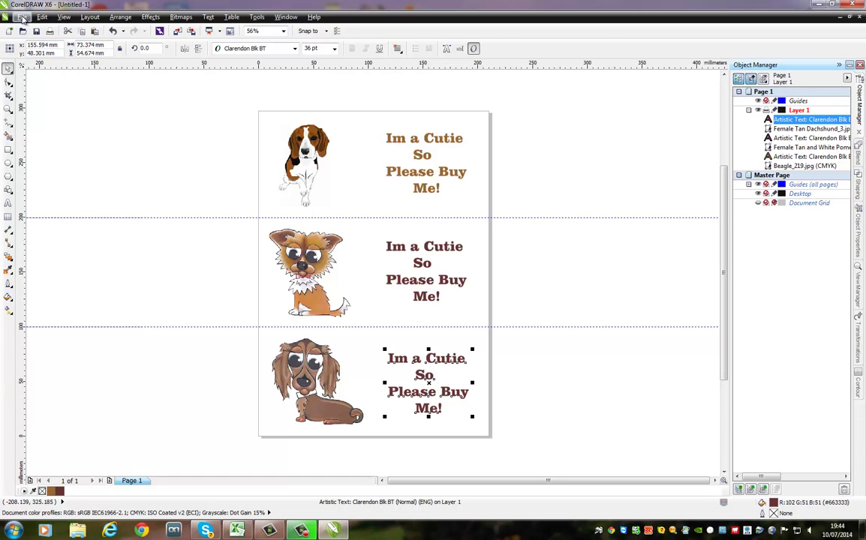
Fill the bottom text copy with Autumn Orange and position it beside the dachshund.
left_click(8, 298)
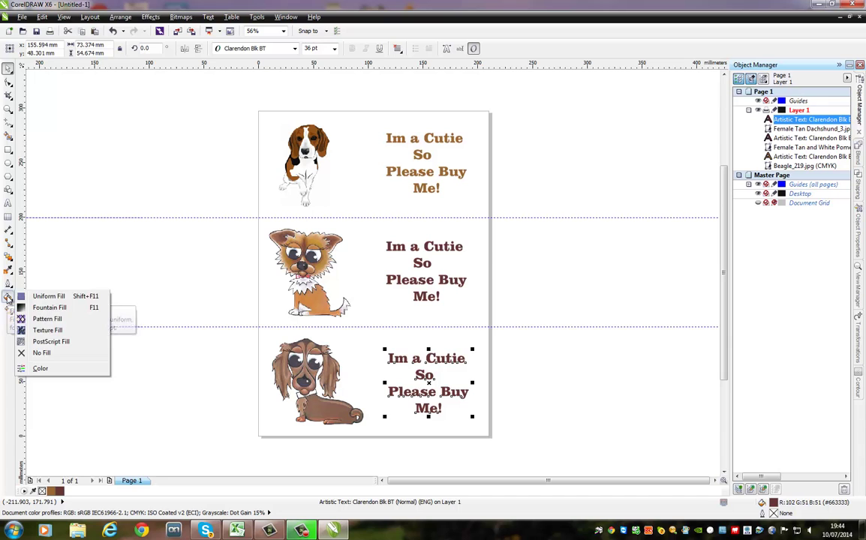
left_click(34, 296)
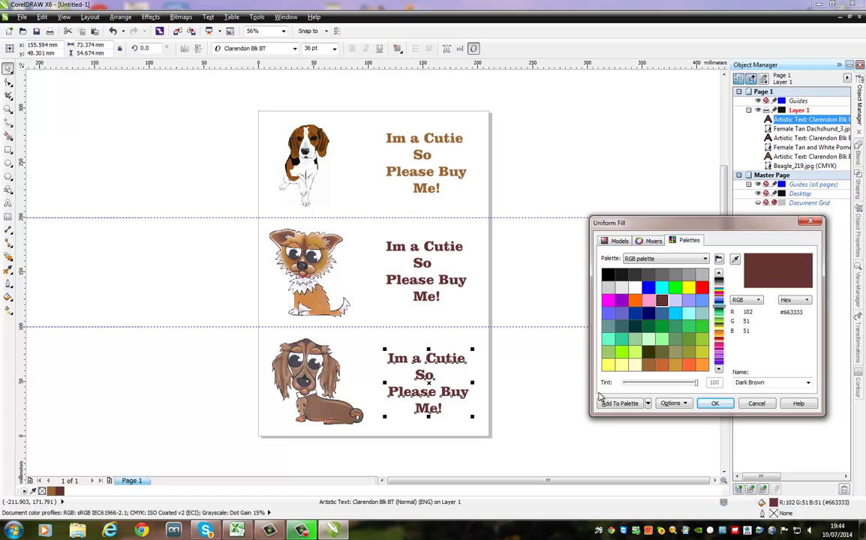
left_click(688, 364)
key("Return")
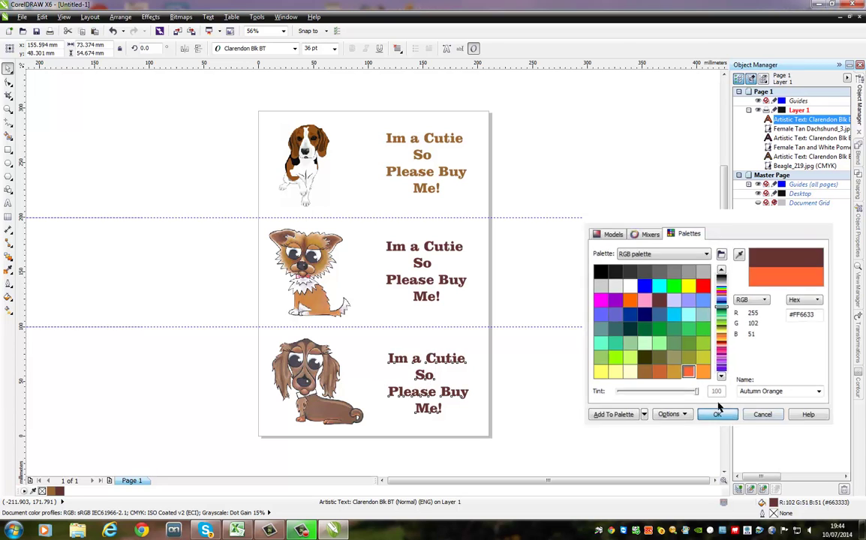
left_click_drag(426, 390, 424, 374)
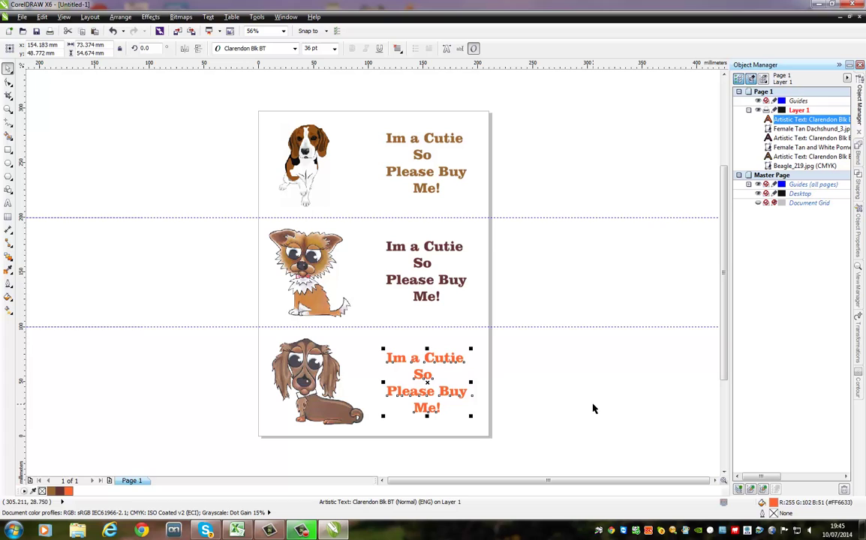
Set the WF-3010 printer preferences to Epson Matte paper, High quality and Mirror Image.
left_click(21, 17)
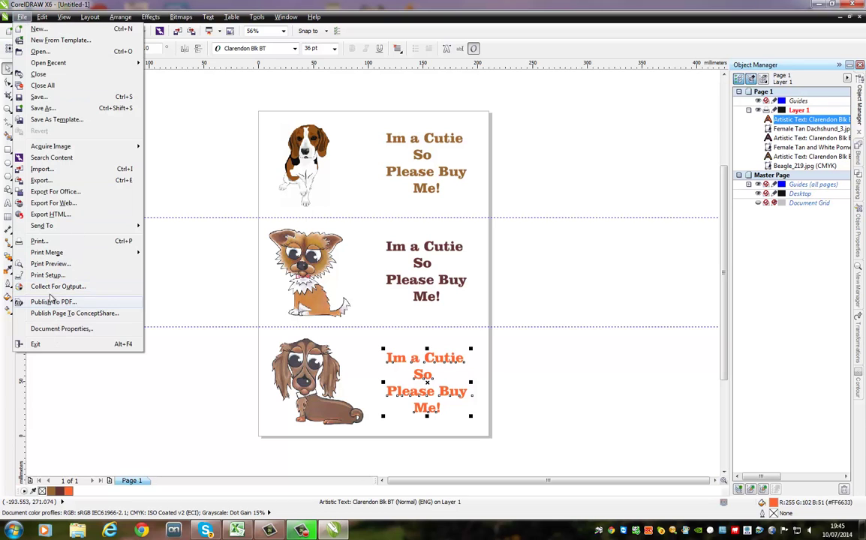
key("Escape")
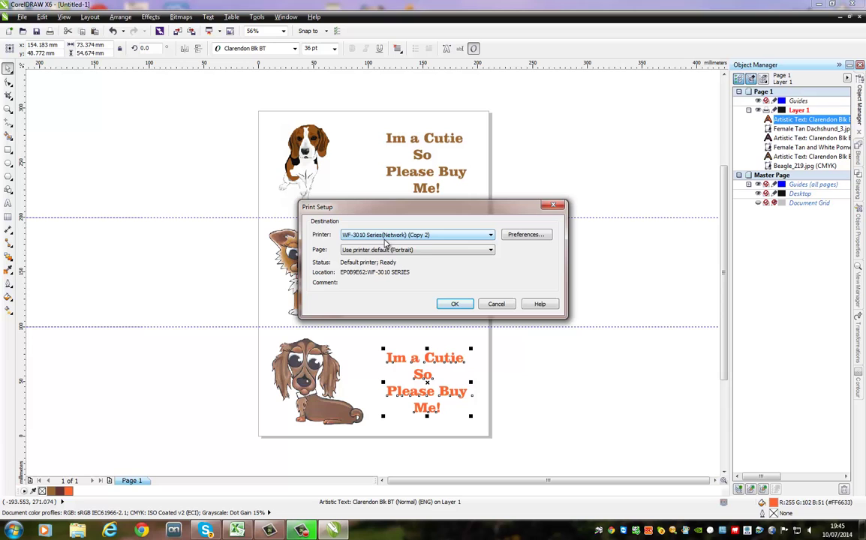
left_click(525, 235)
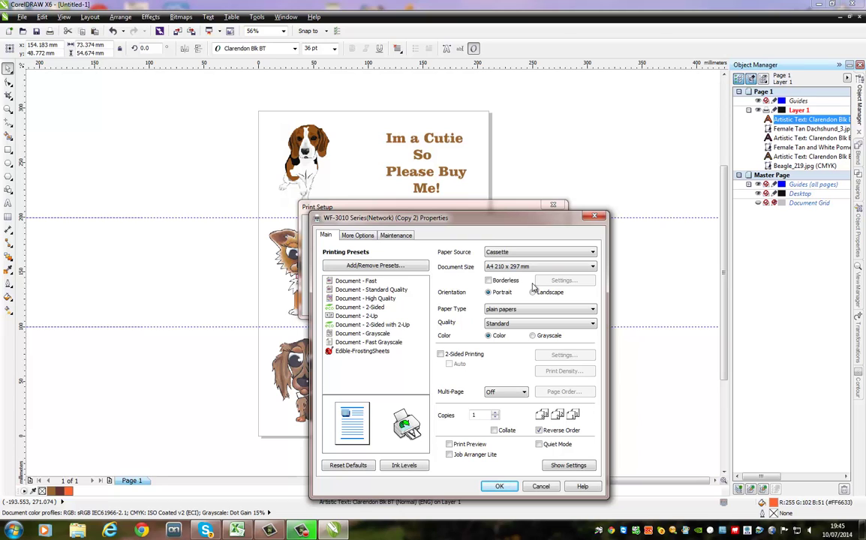
left_click(592, 309)
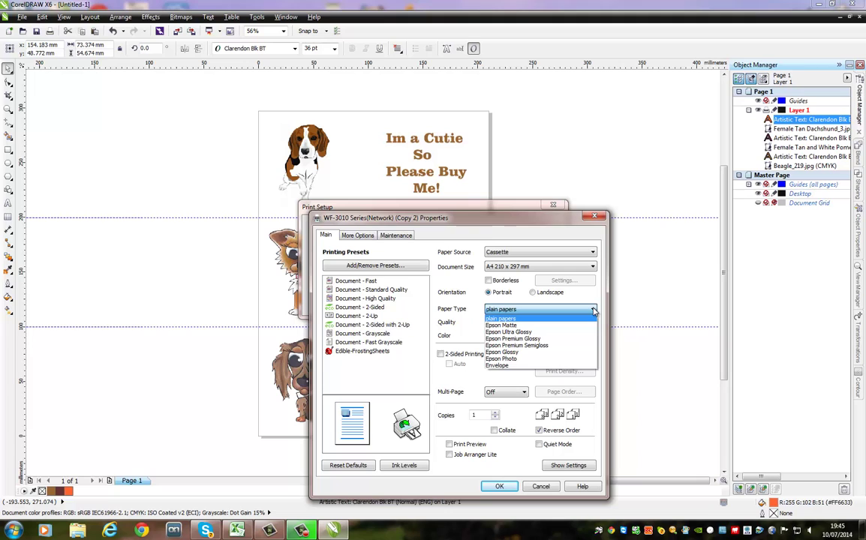
left_click(515, 327)
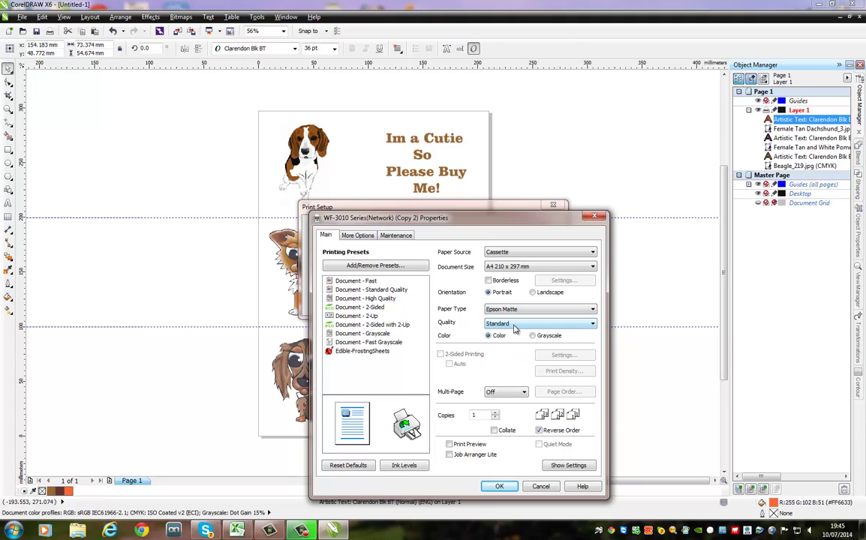
left_click(588, 324)
left_click(495, 341)
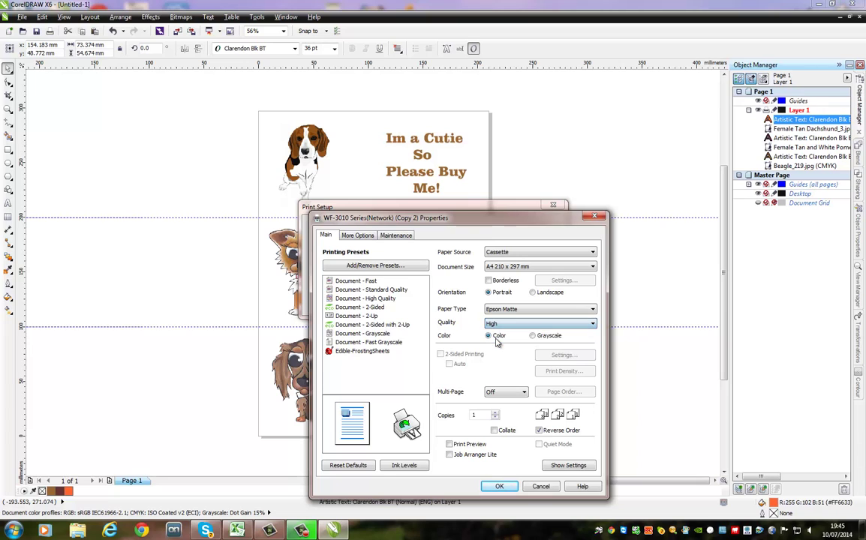
left_click(360, 237)
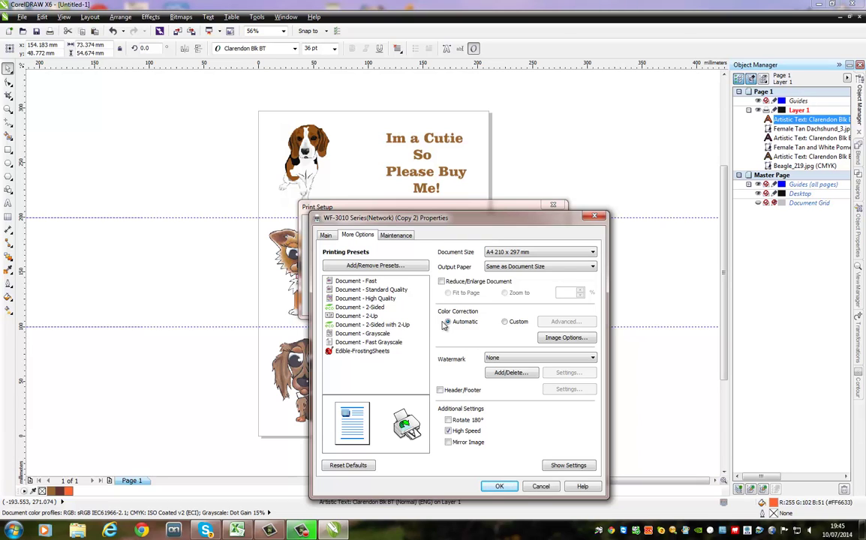
left_click(447, 443)
left_click(495, 487)
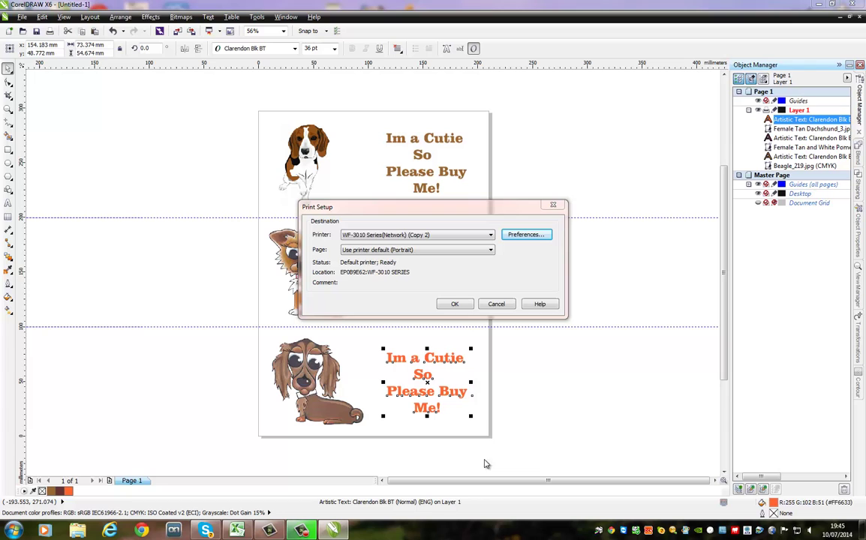
Close Print Setup and send the three-dog template to the WF-3010 printer.
left_click(457, 305)
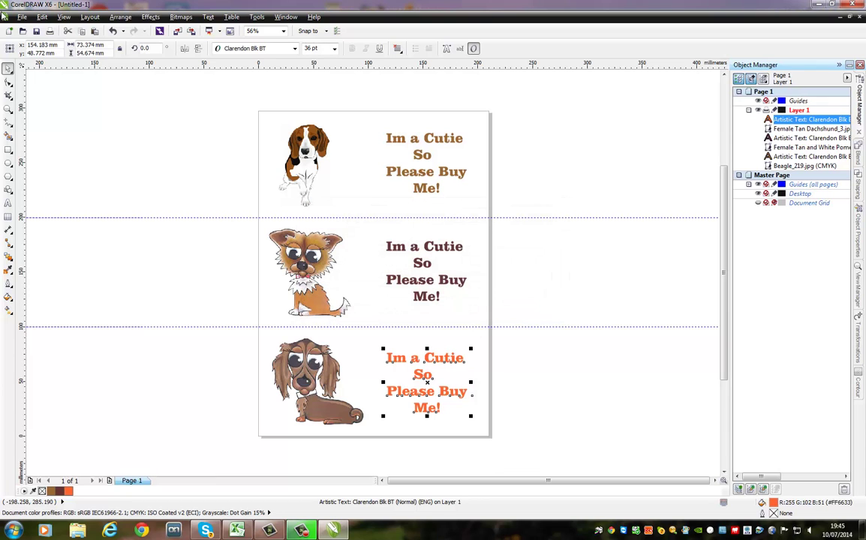
left_click(25, 15)
mouse_move(42, 16)
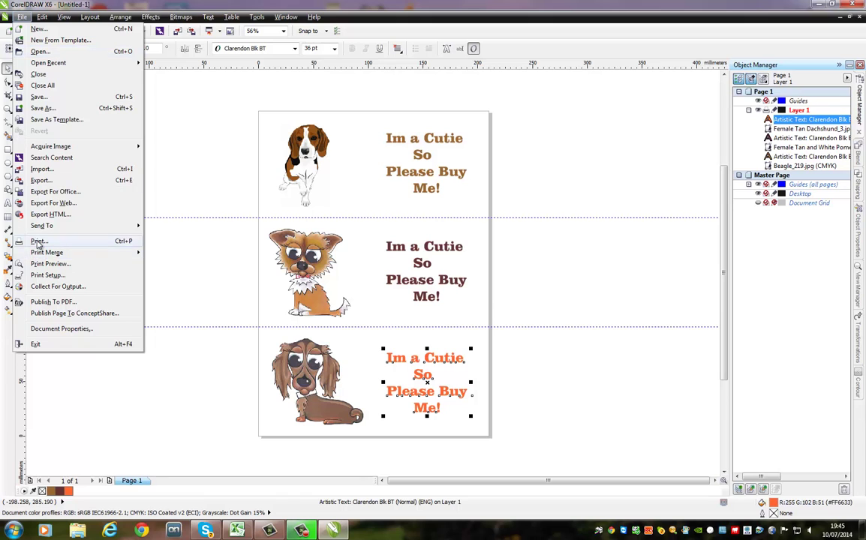
left_click(36, 240)
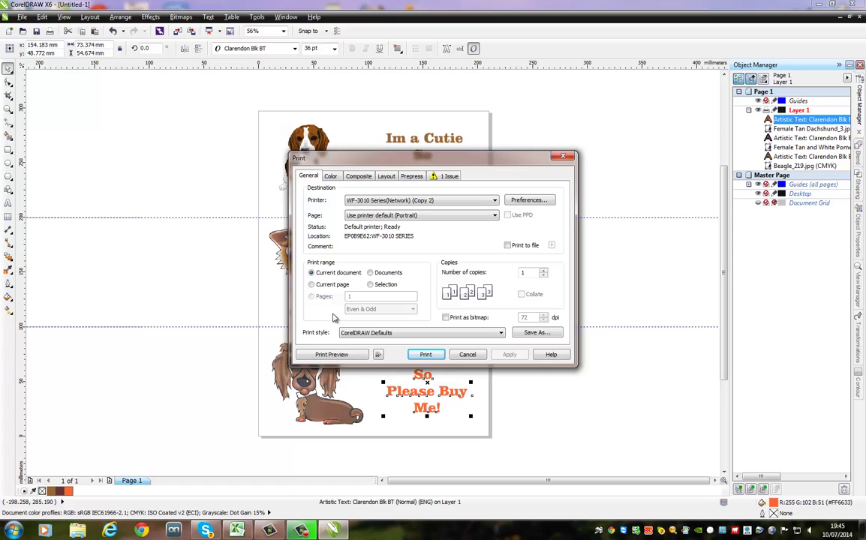
left_click(426, 355)
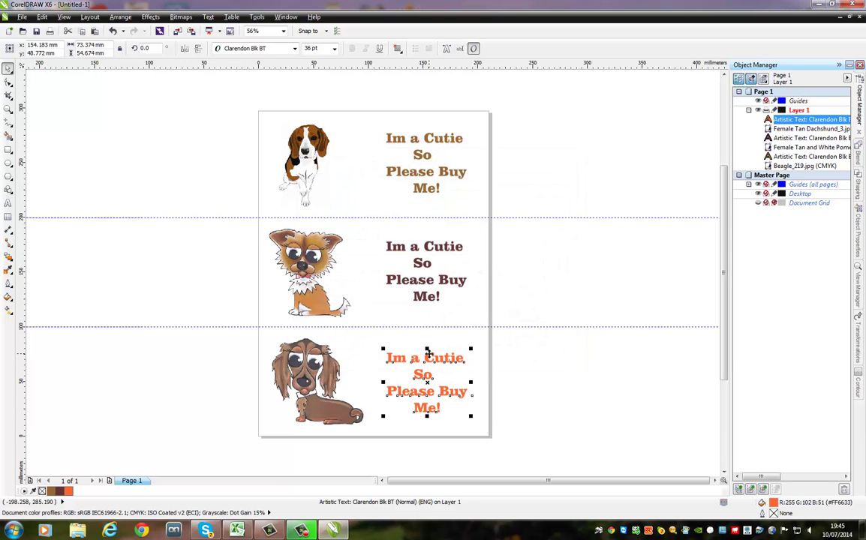